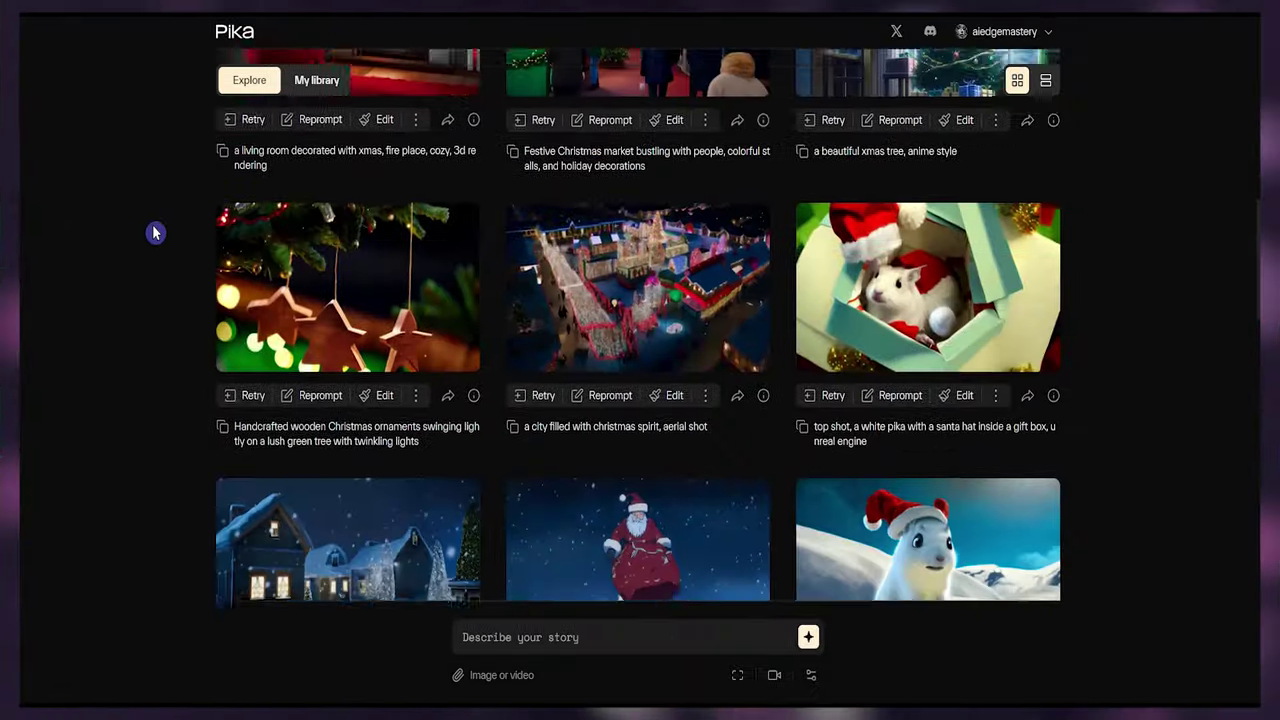
# - Scroll down through the Explore gallery of community Christmas videos
pyautogui.scroll(-3, 155, 232)
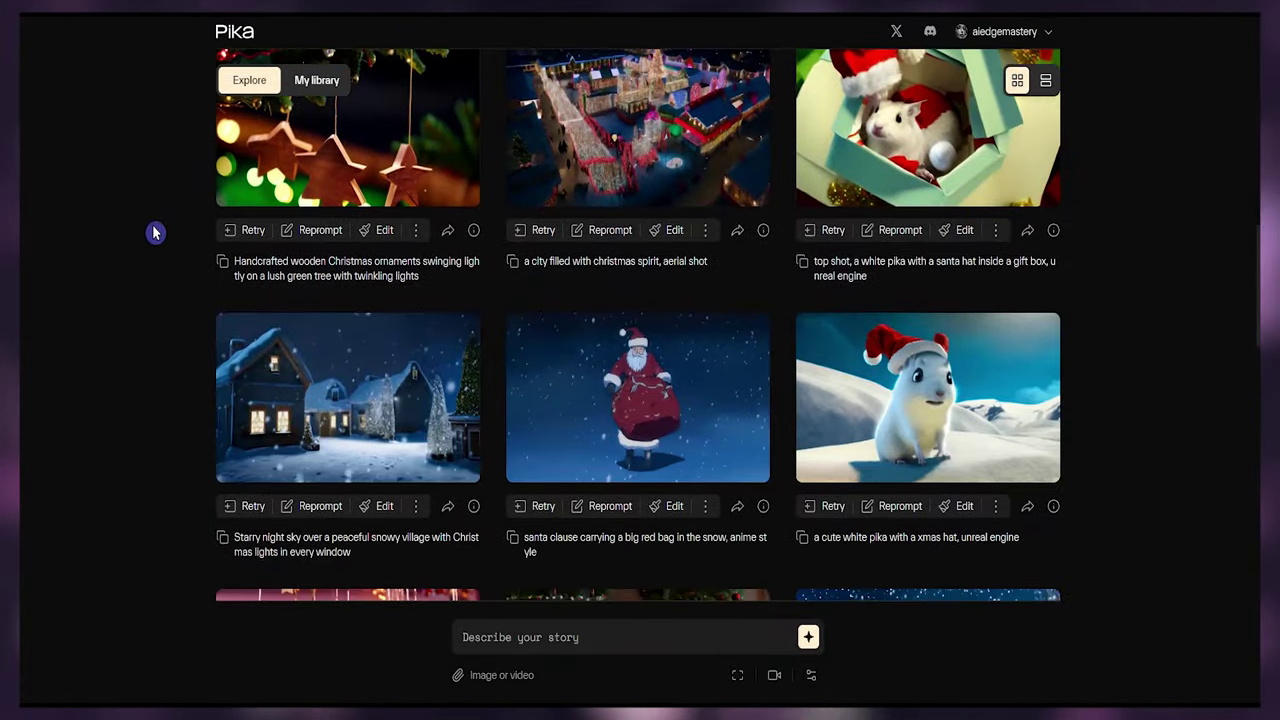
# - Scroll down the Explore gallery to the Santa-with-red-bag video
pyautogui.scroll(-3, 155, 232)
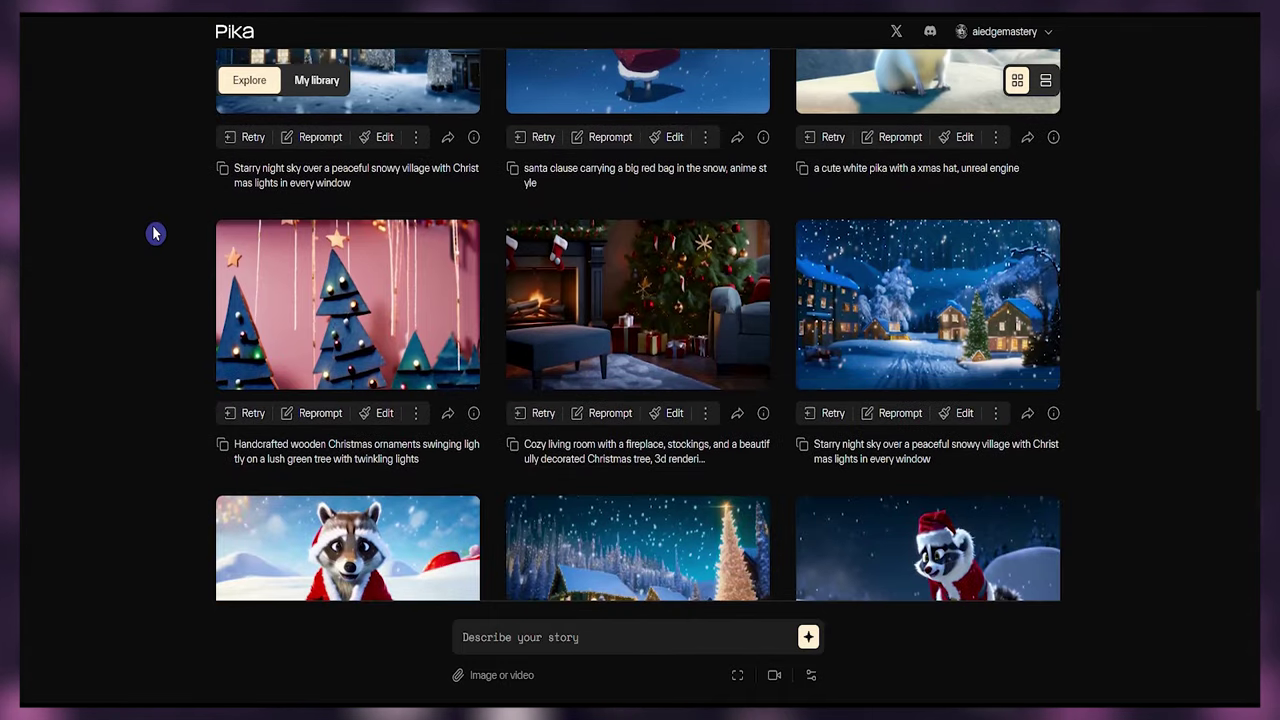
pyautogui.scroll(-3, 155, 233)
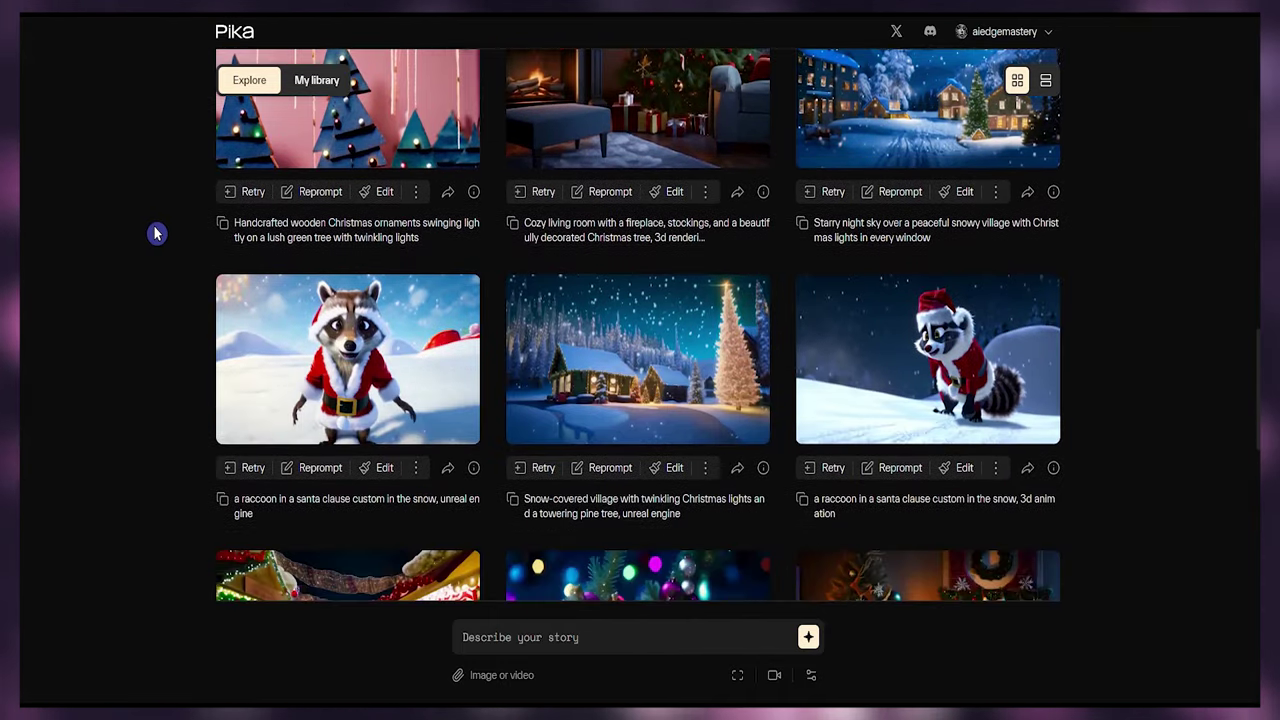
pyautogui.scroll(-6, 154, 226)
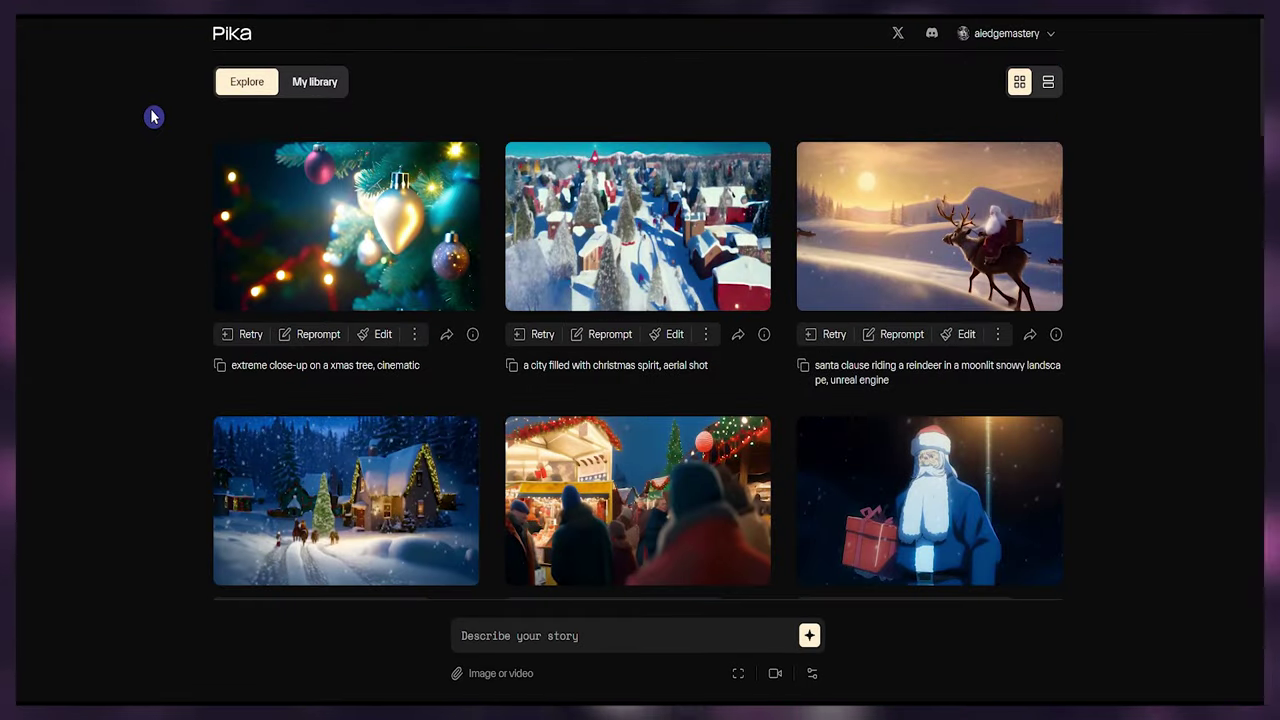
pyautogui.scroll(-5, 156, 167)
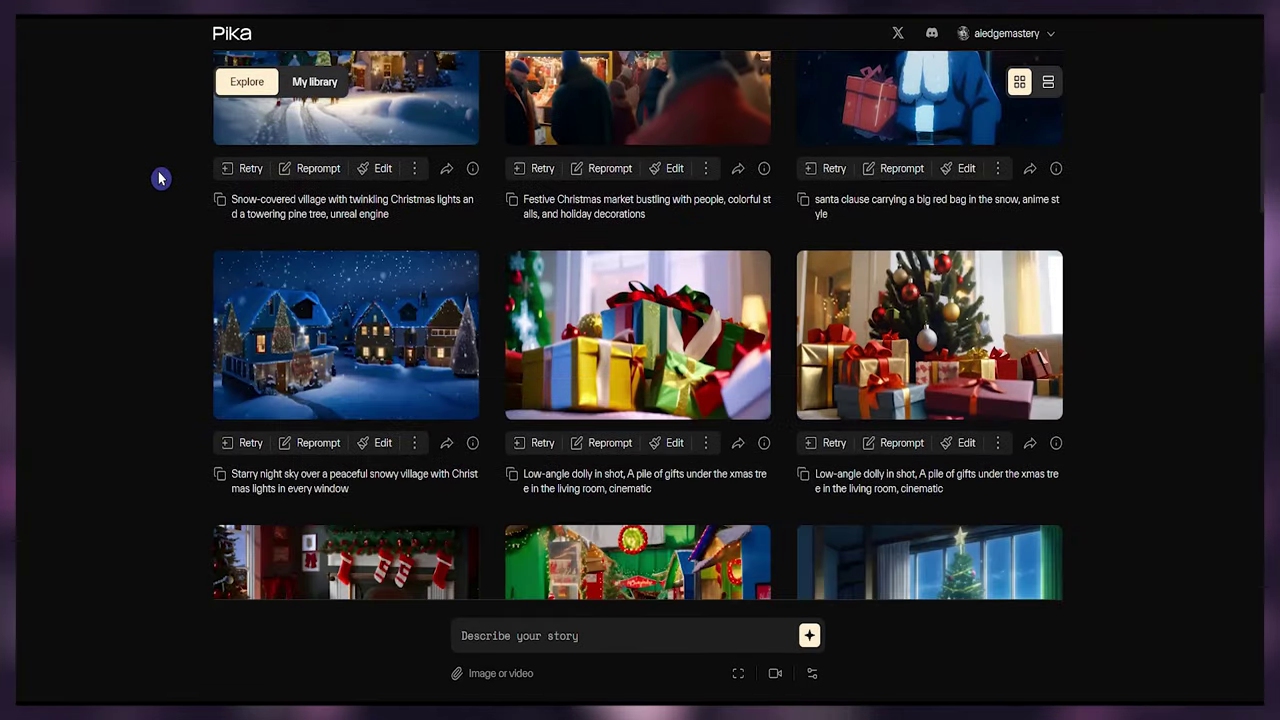
pyautogui.scroll(-8, 160, 178)
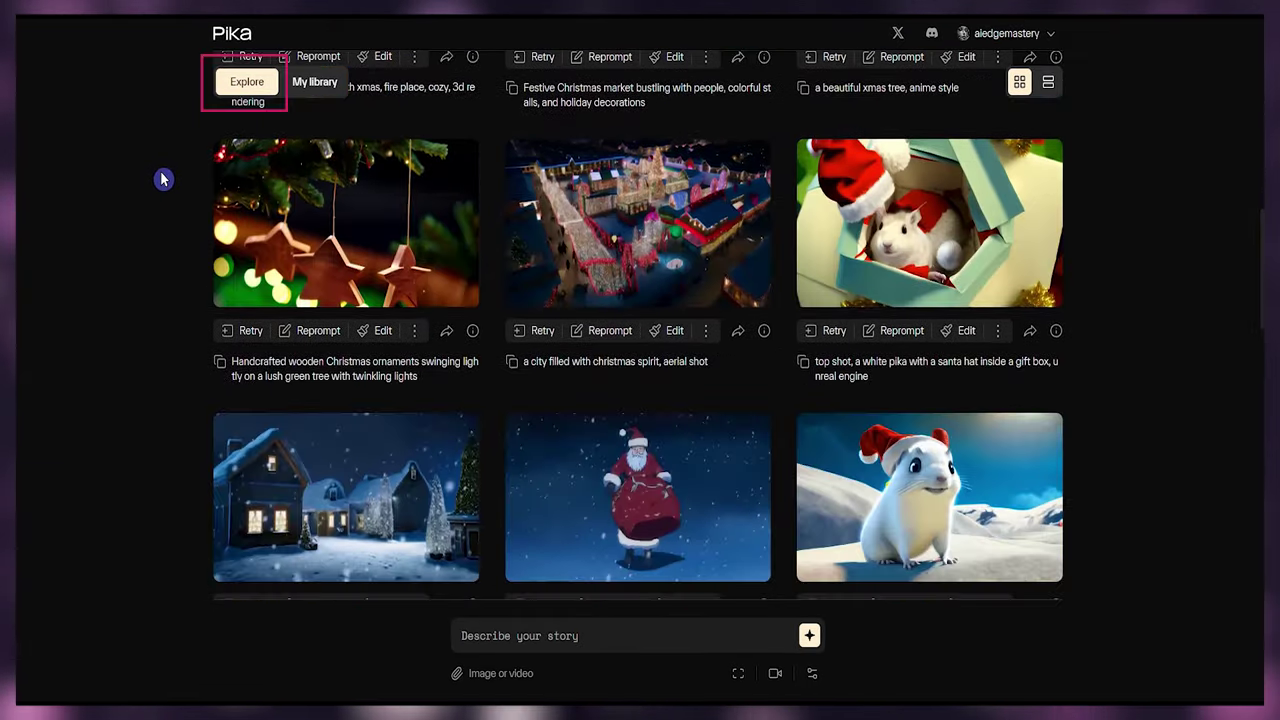
pyautogui.scroll(-1, 164, 179)
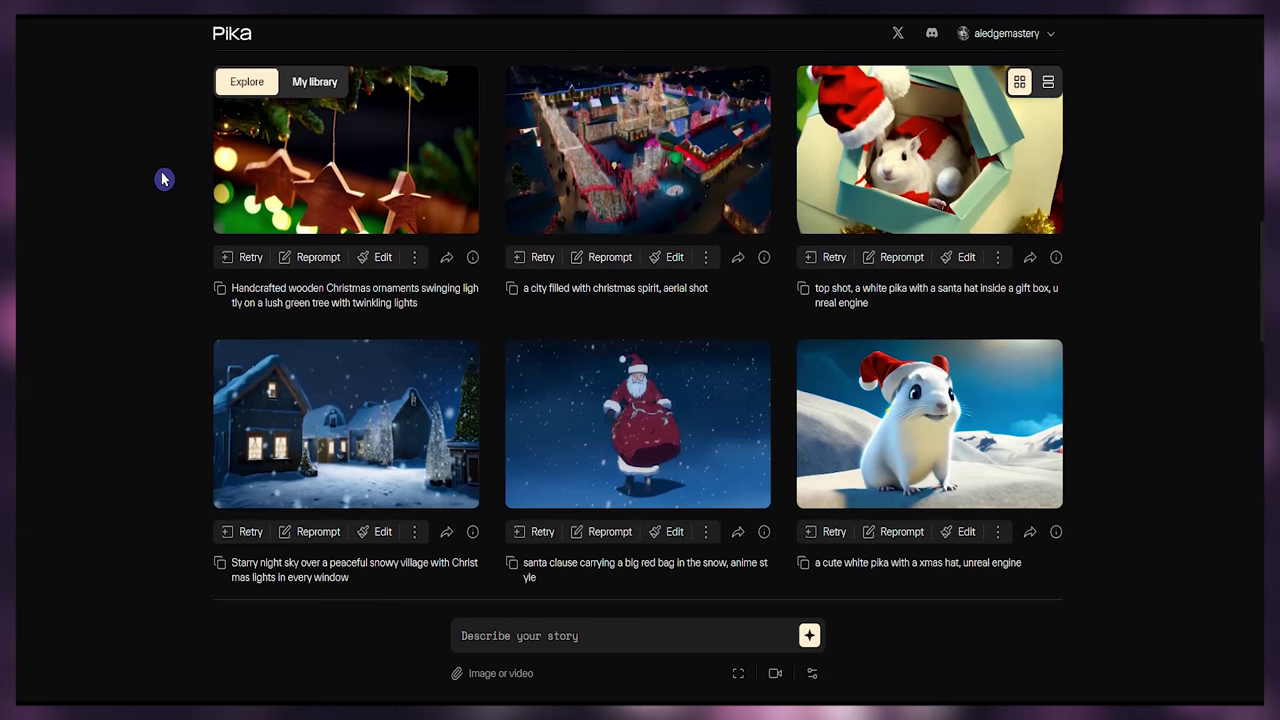
# - Check the Santa video's parameters, copy its prompt, and switch to My library
pyautogui.click(765, 534)
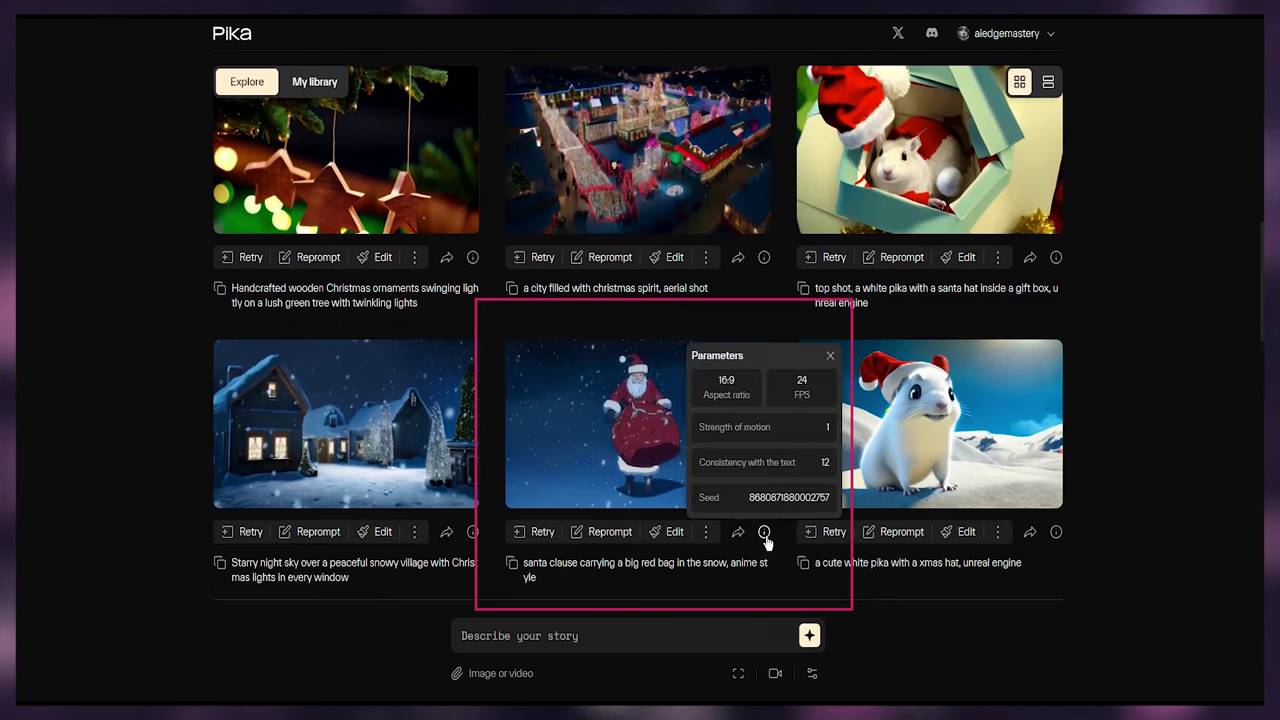
pyautogui.click(765, 534)
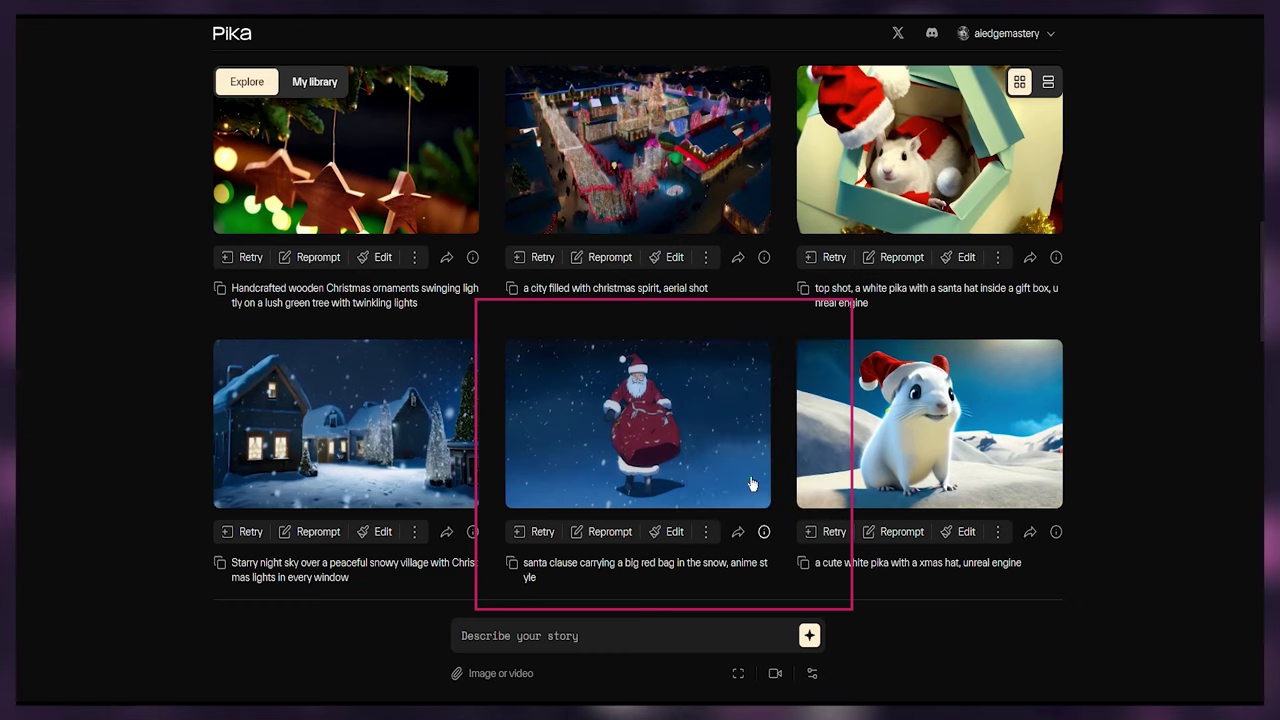
pyautogui.click(511, 565)
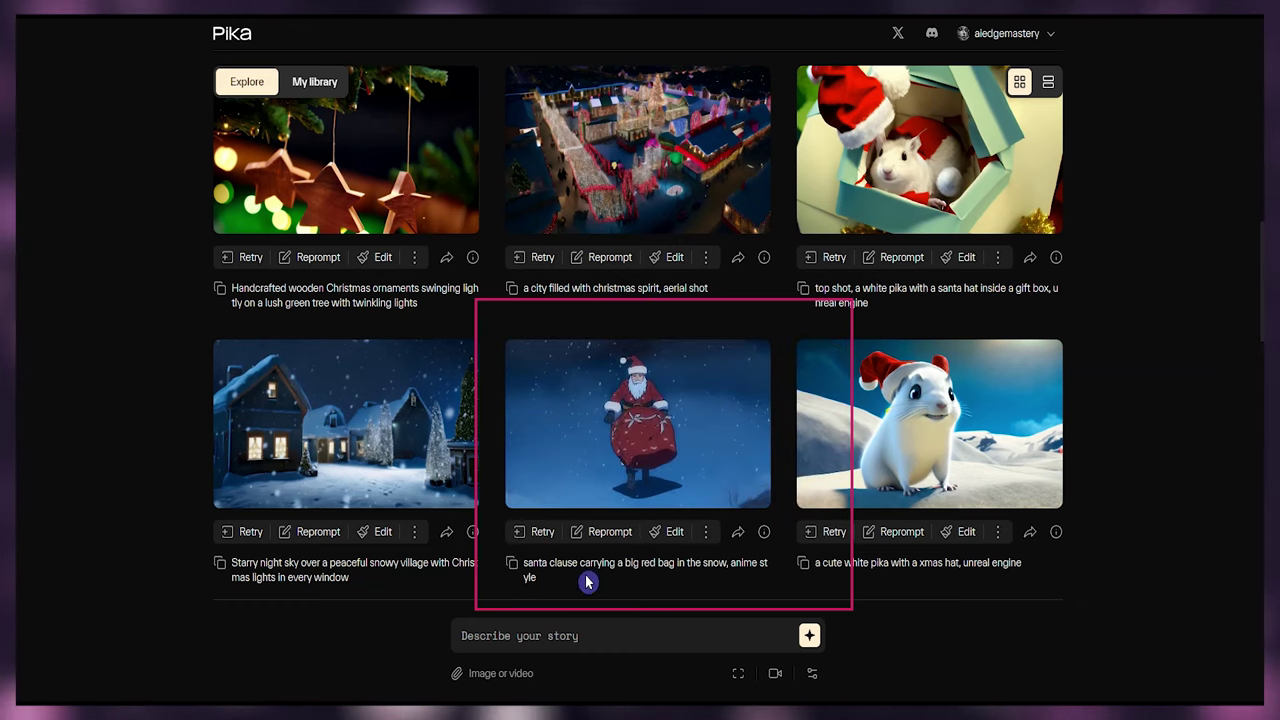
pyautogui.click(307, 84)
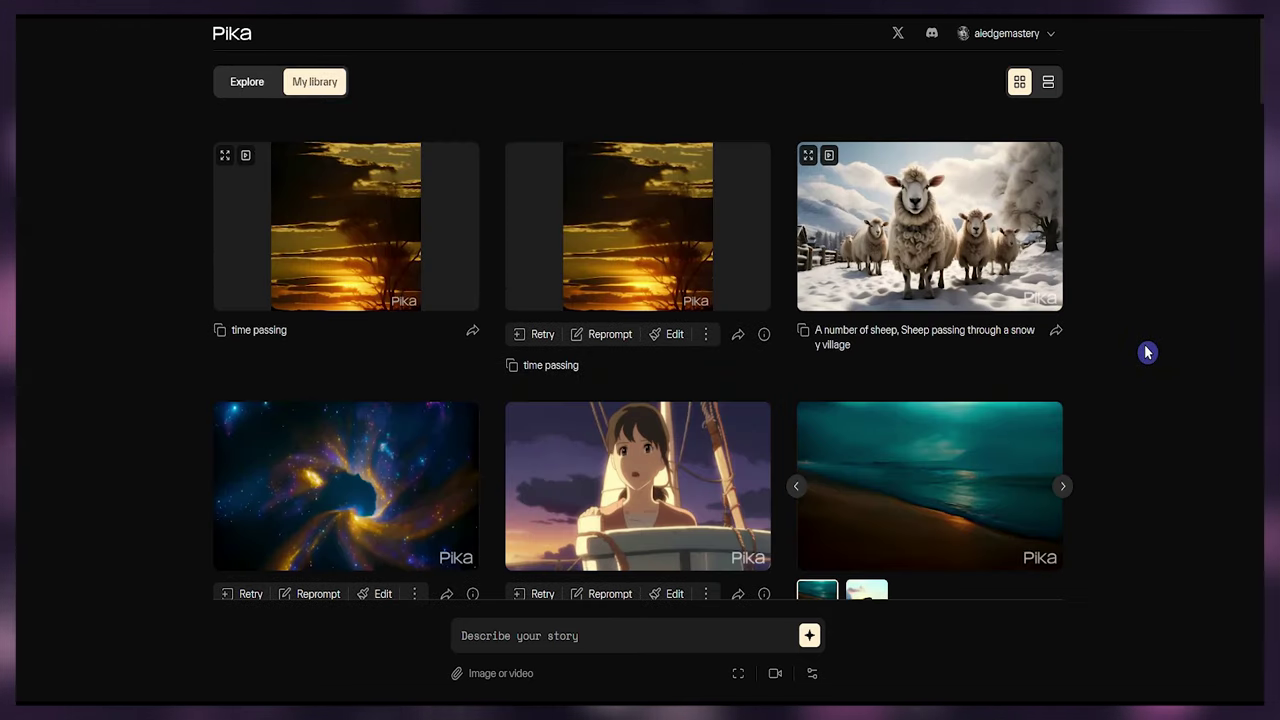
# - Toggle the library to list view and back to grid, then open aspect-ratio and frame-rate settings
pyautogui.click(1048, 84)
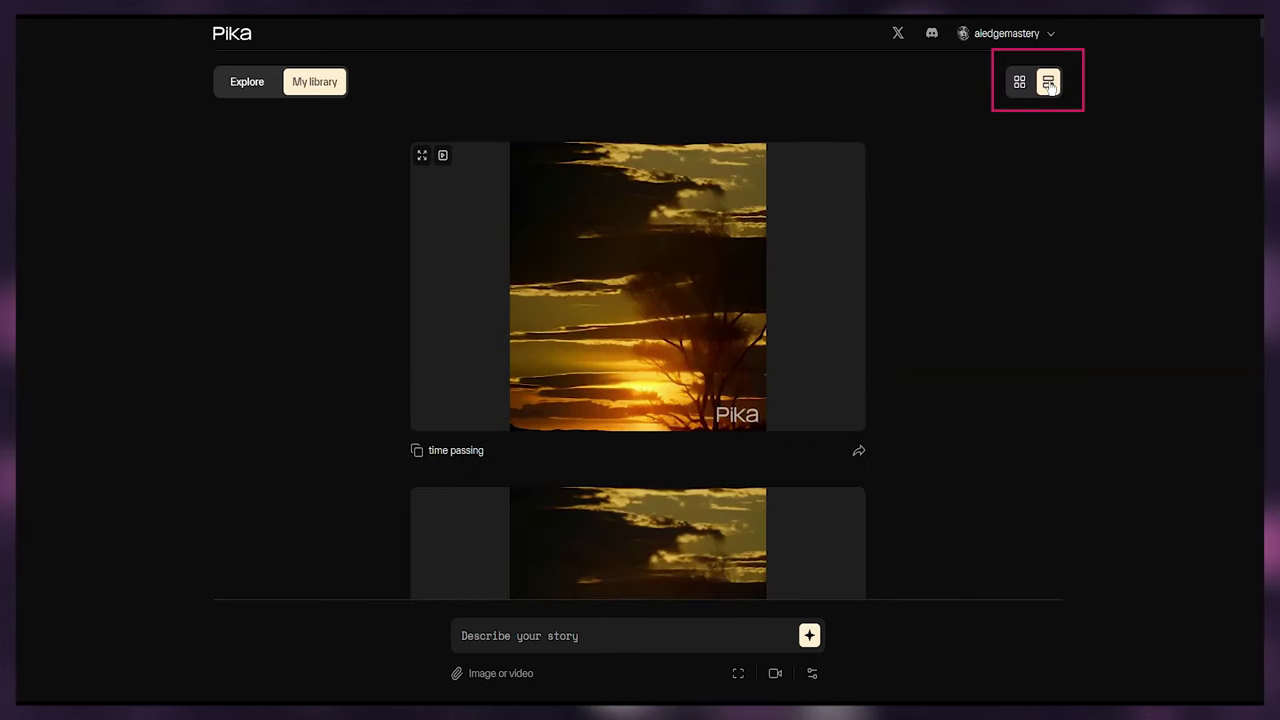
pyautogui.click(1018, 82)
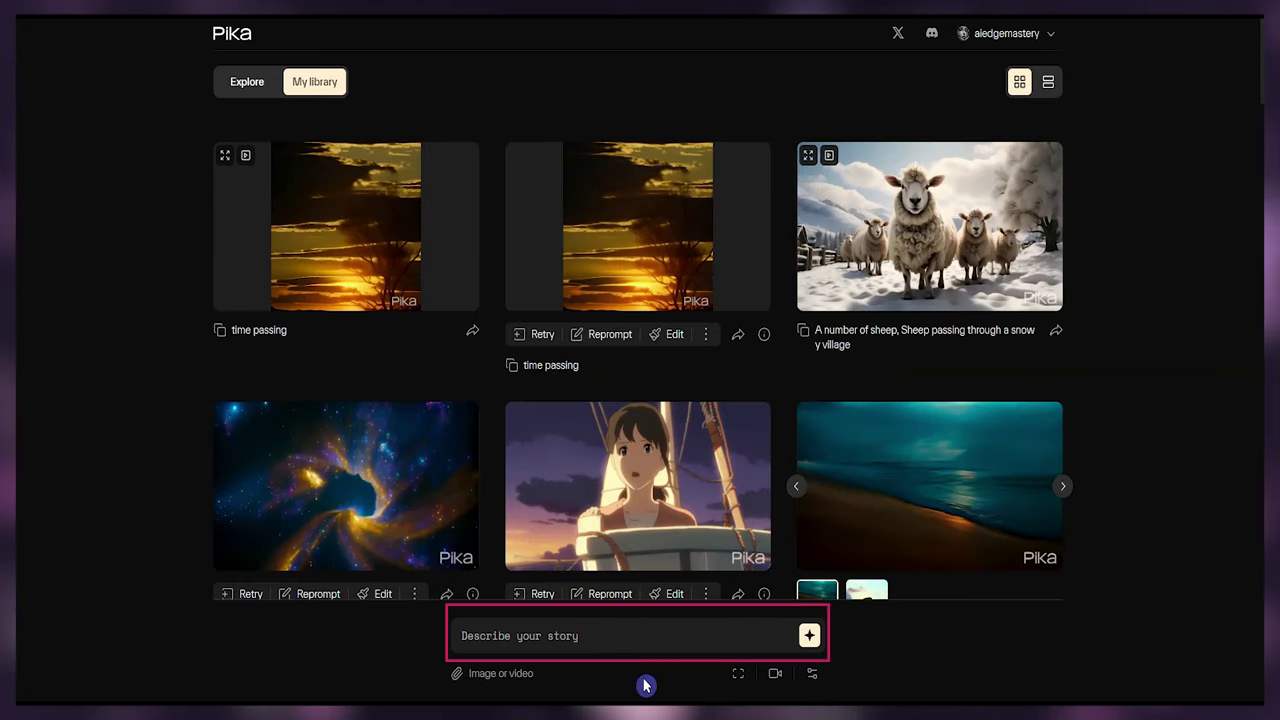
pyautogui.click(625, 632)
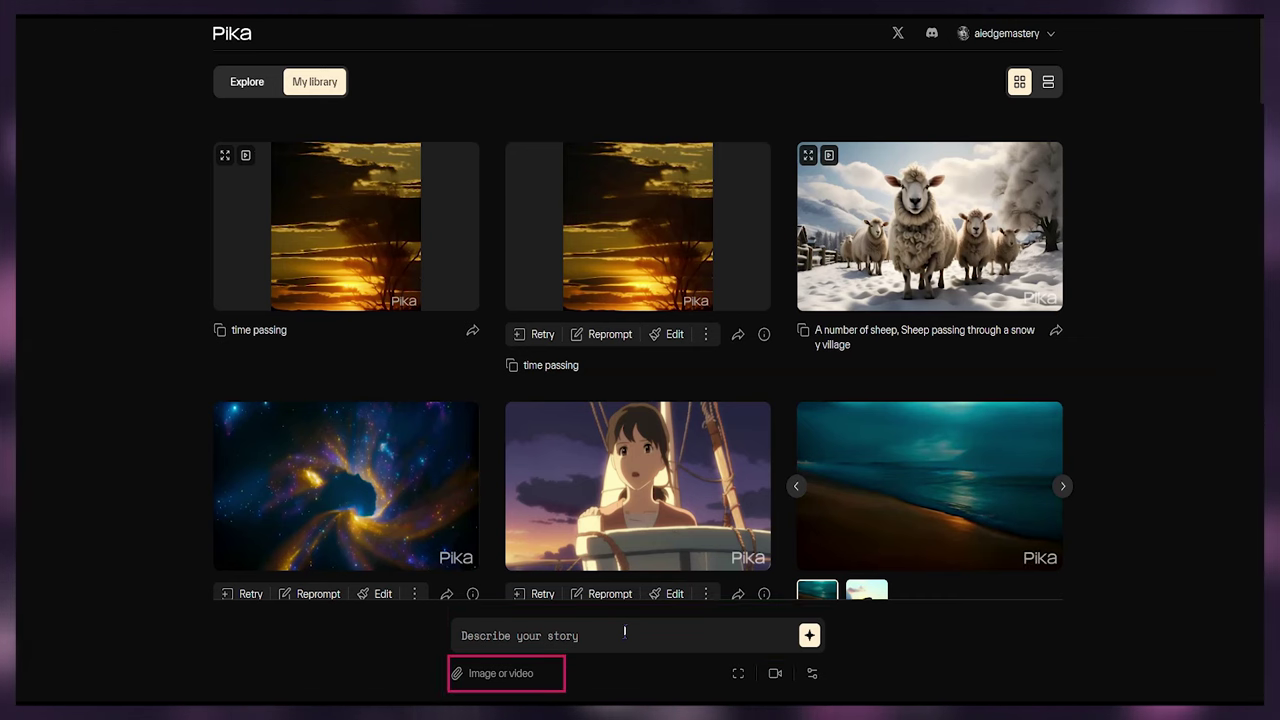
pyautogui.click(737, 676)
# - Set the aspect ratio to 4:3 and lower the frame rate to about 16 fps
pyautogui.click(703, 441)
pyautogui.click(783, 511)
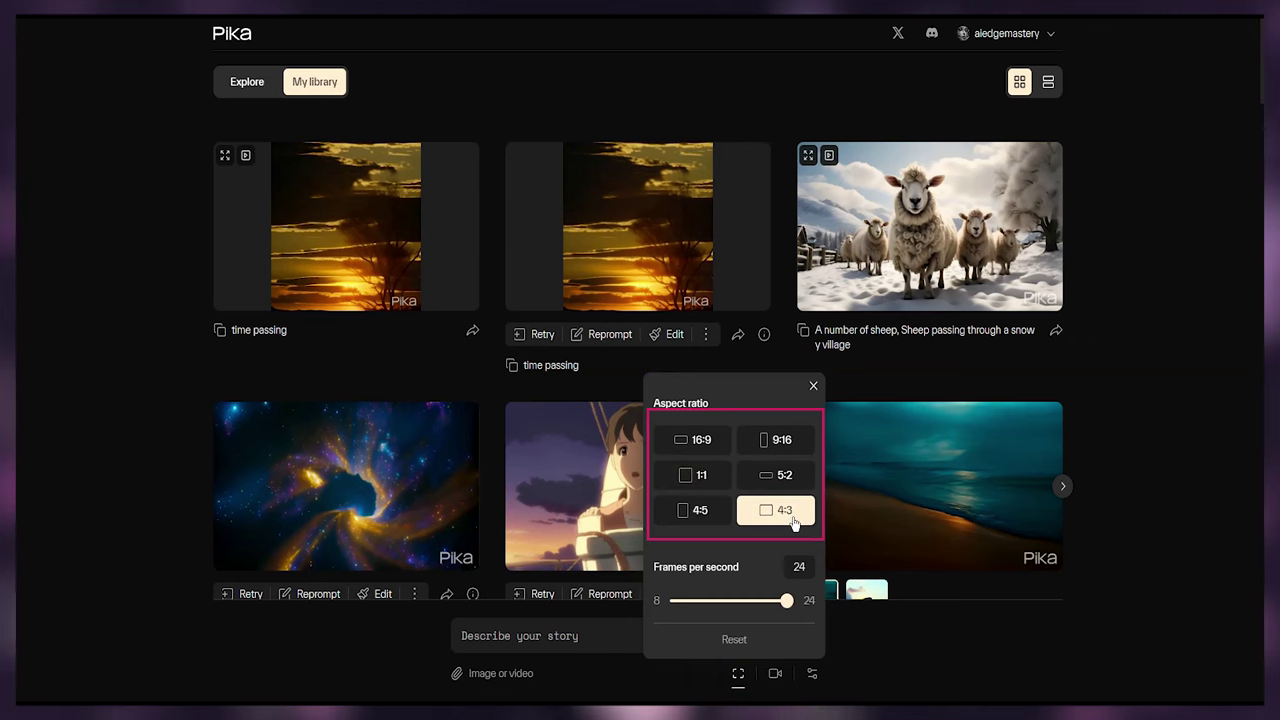
pyautogui.moveTo(786, 600); pyautogui.dragTo(700, 600)
# - Set camera motion to pan left, tilt up and rotate counterclockwise, with zoom-out off
pyautogui.click(775, 673)
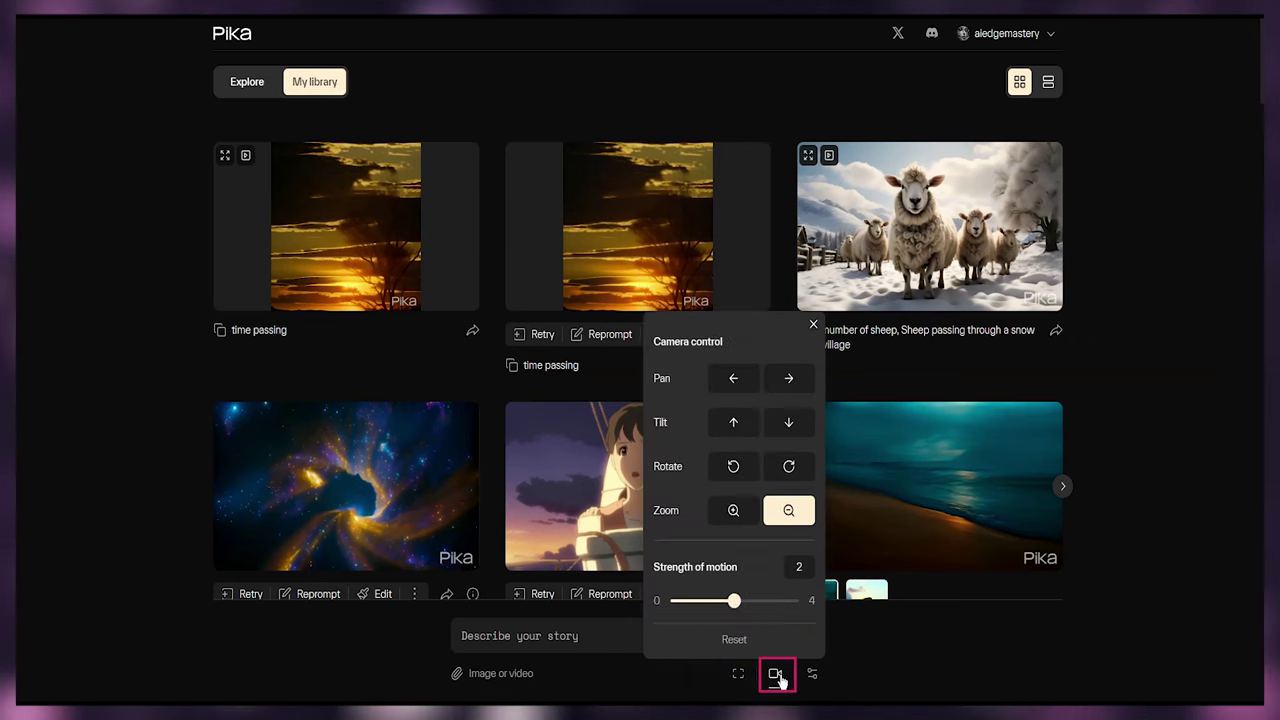
pyautogui.click(733, 378)
pyautogui.click(788, 422)
pyautogui.click(733, 466)
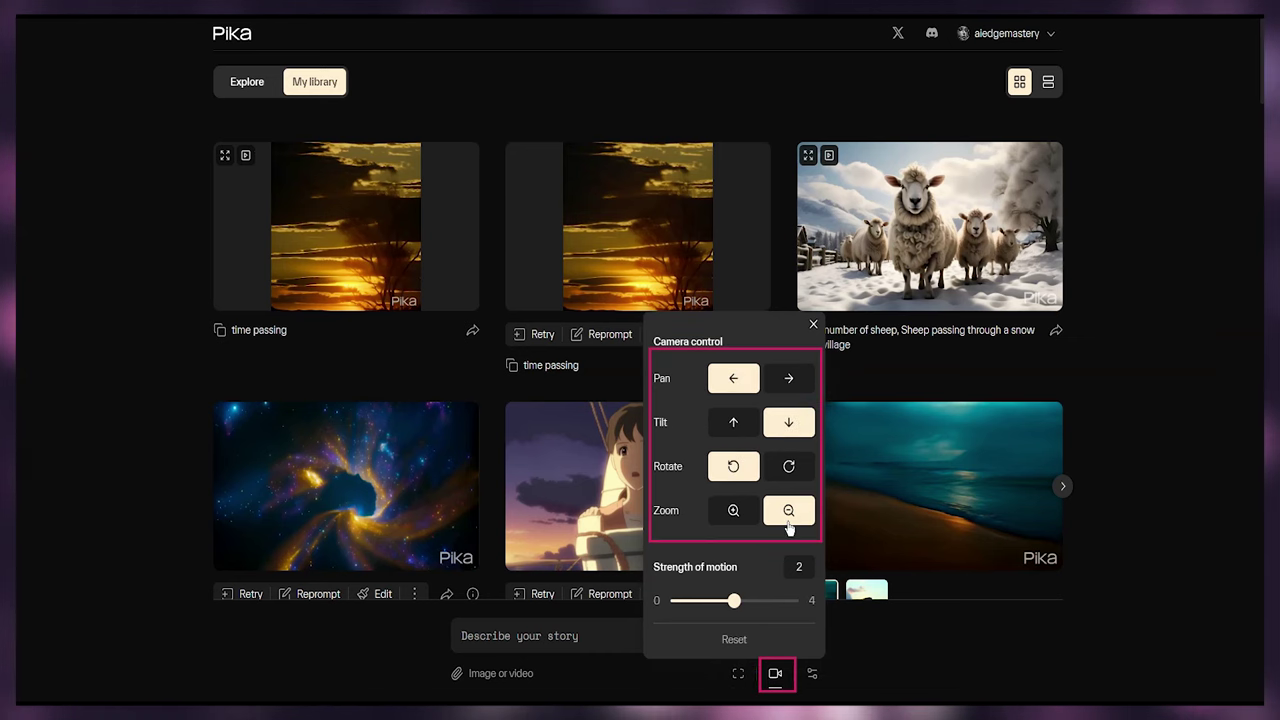
pyautogui.click(789, 512)
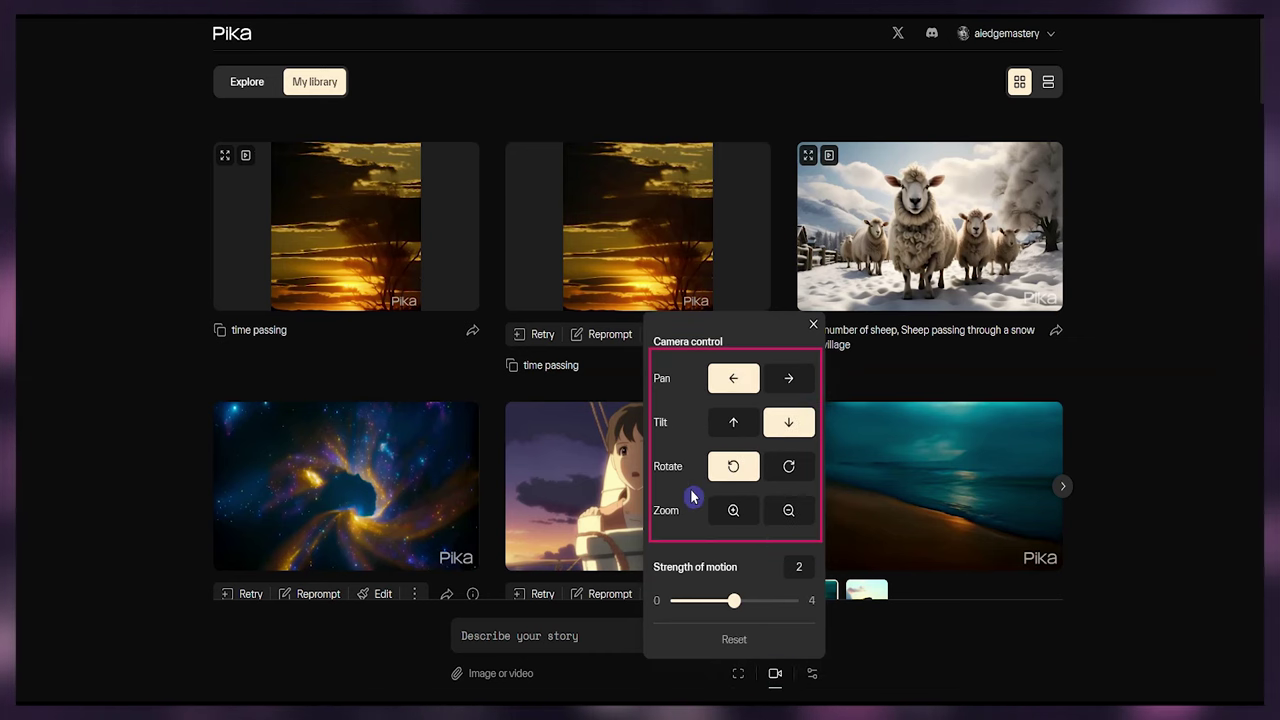
pyautogui.click(728, 420)
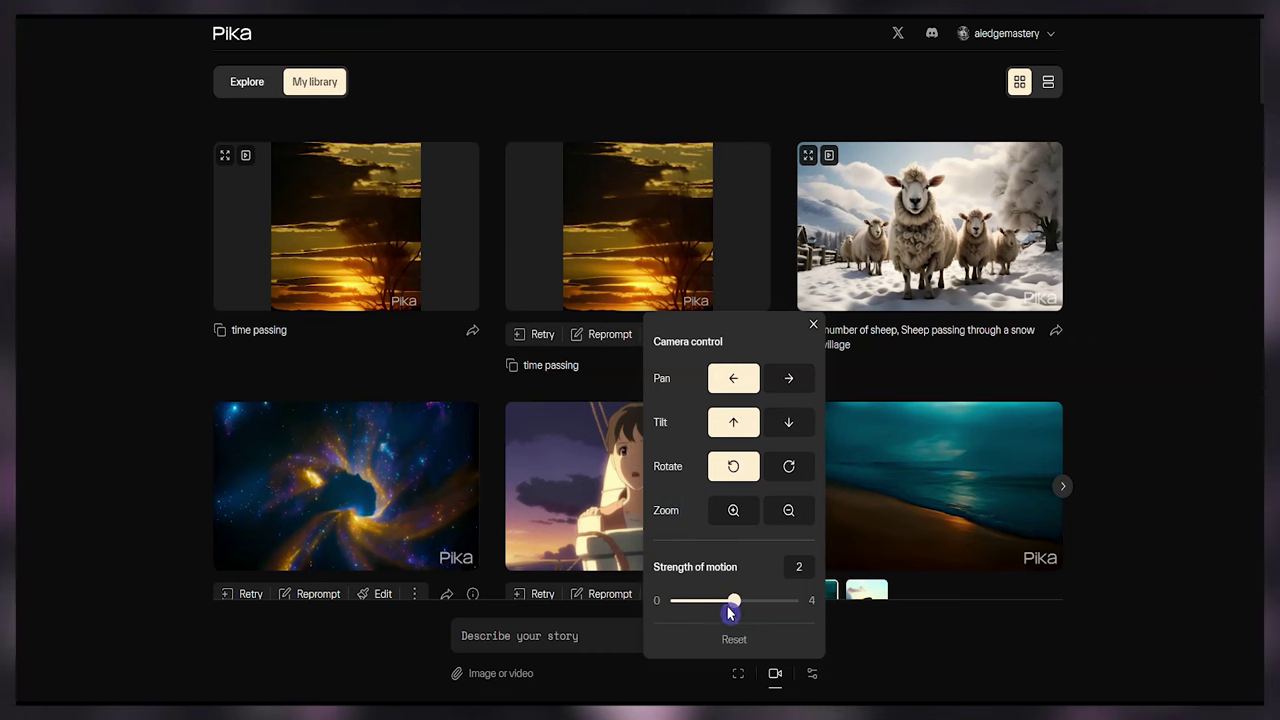
pyautogui.click(812, 673)
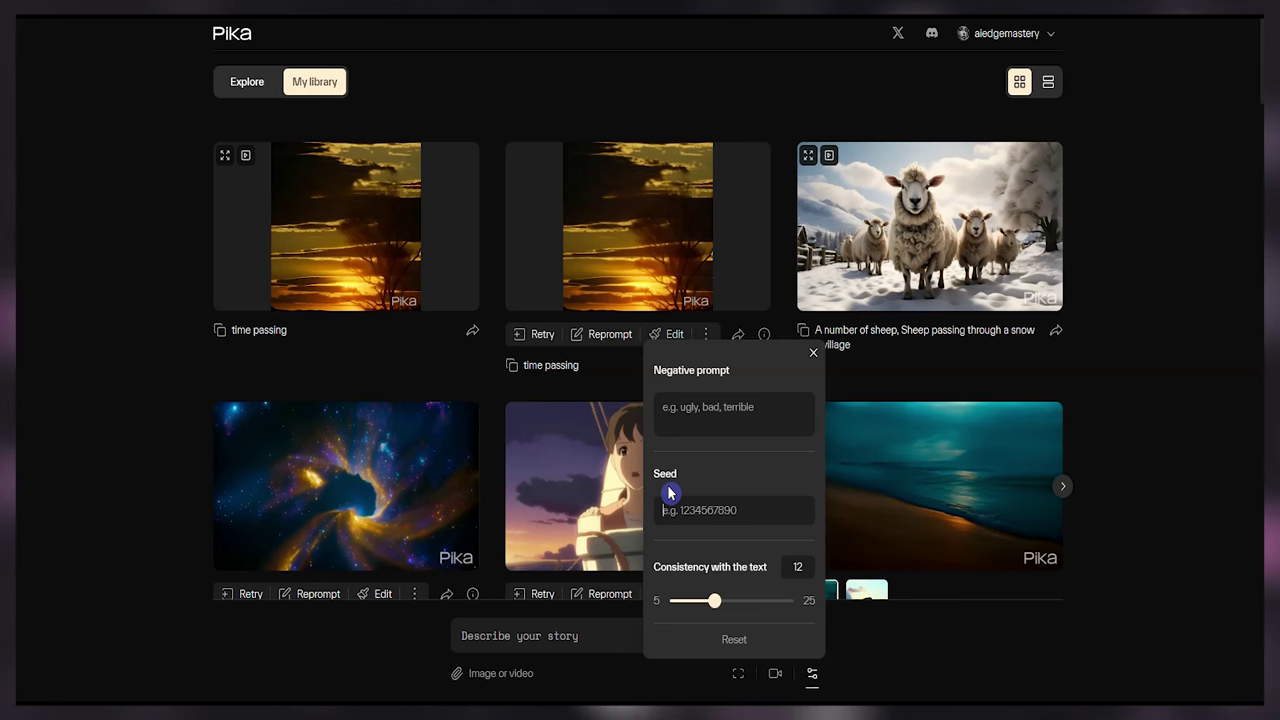
# - Lower Consistency with the text from 12 to 8, close the settings, and scroll the library
pyautogui.moveTo(718, 605); pyautogui.dragTo(692, 602)
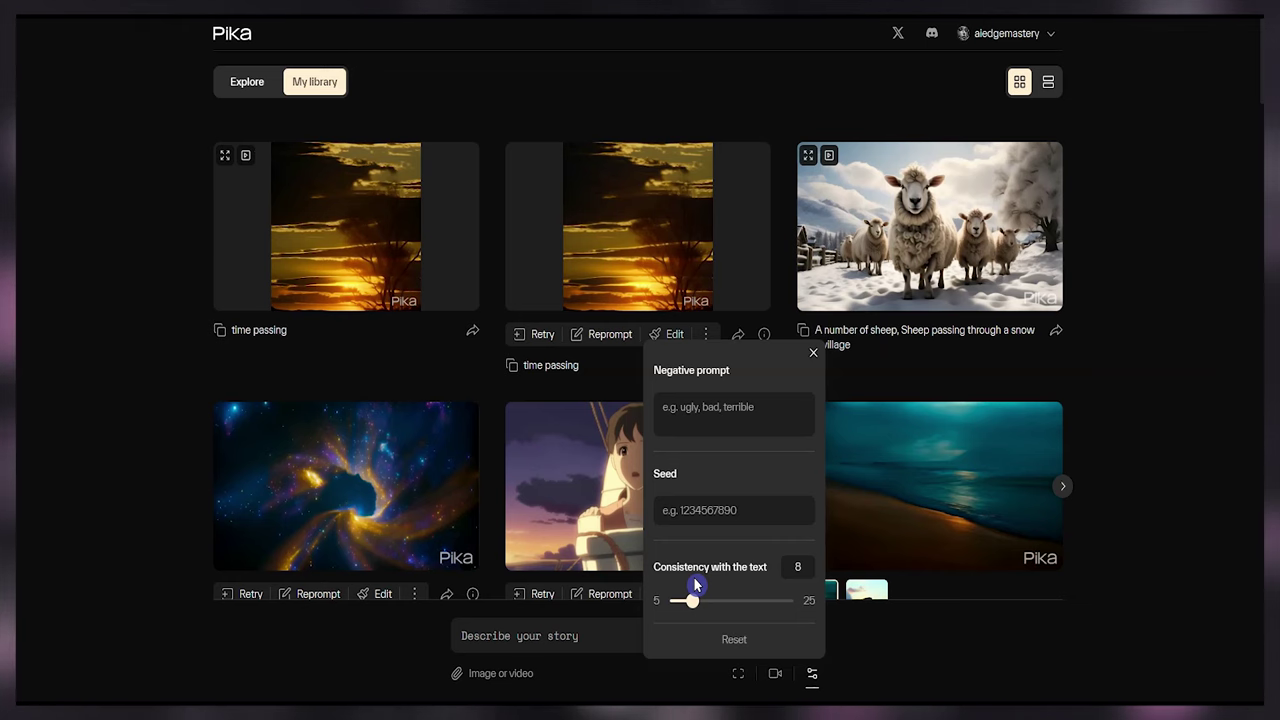
pyautogui.click(813, 353)
pyautogui.scroll(-5, 700, 370)
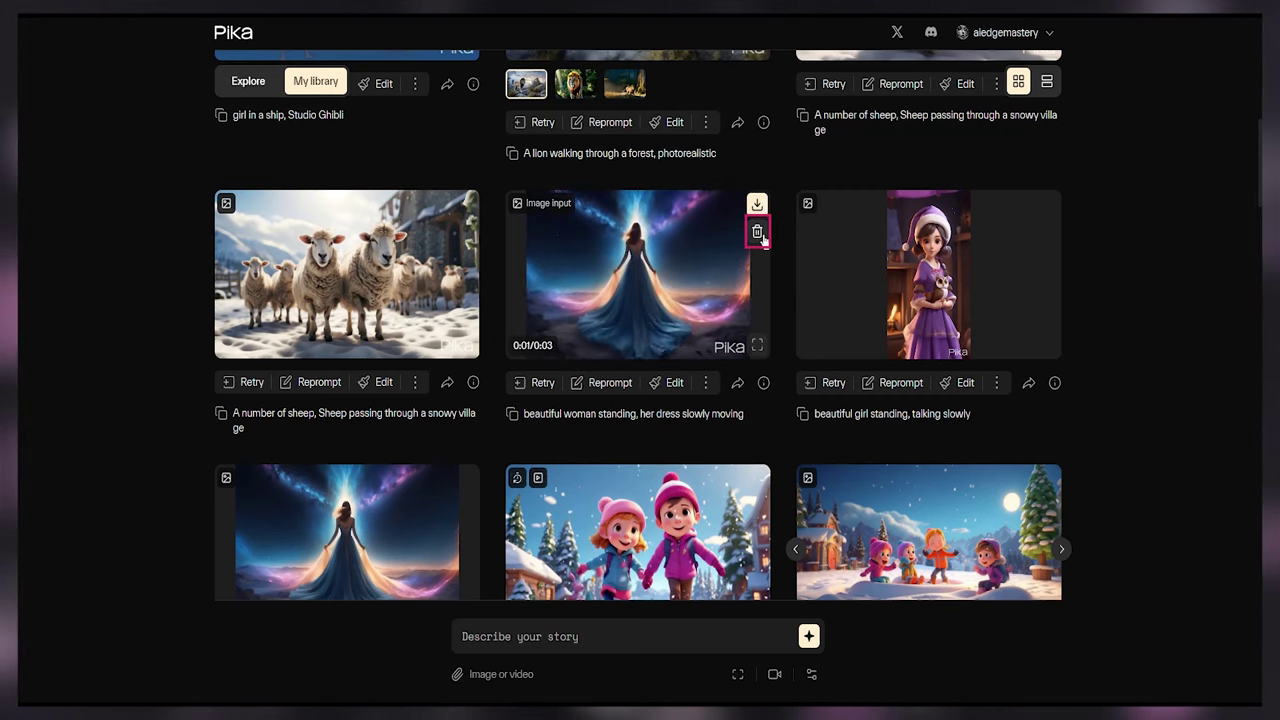
# - Enlarge the lion video, browse its image variants, and reuse its 'A lion walking through a forest' prompt
pyautogui.click(760, 347)
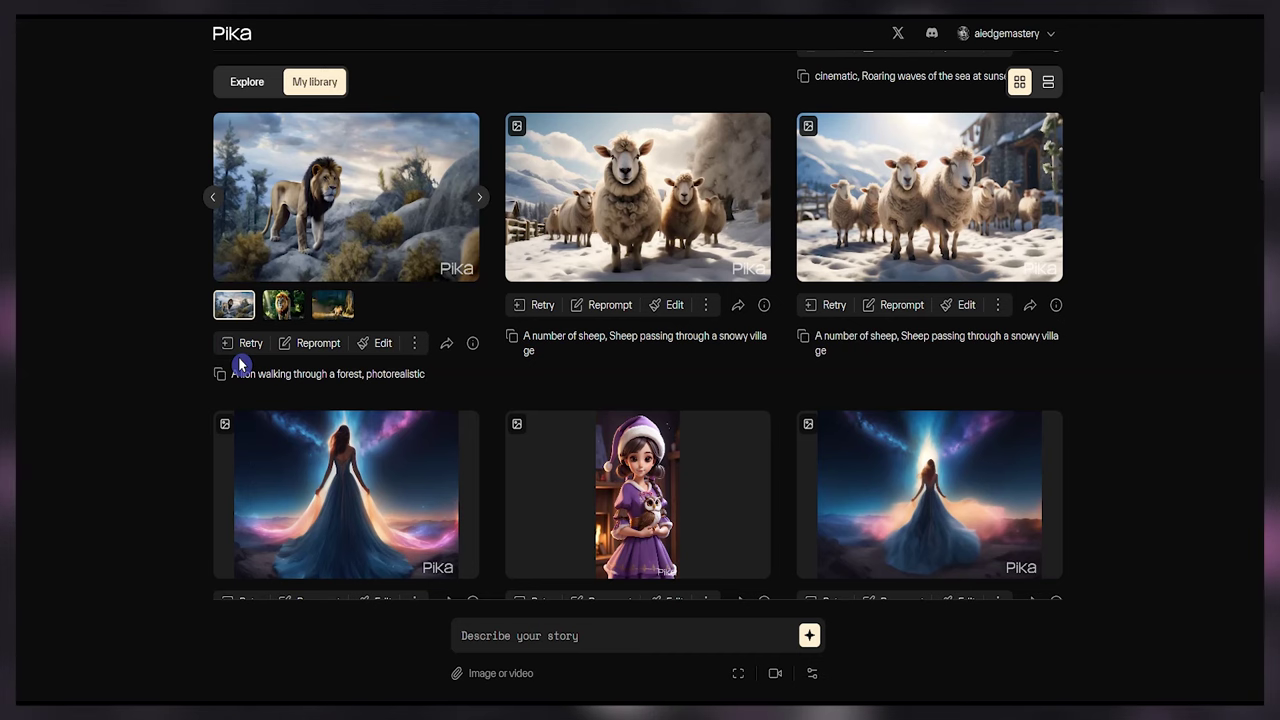
pyautogui.click(282, 314)
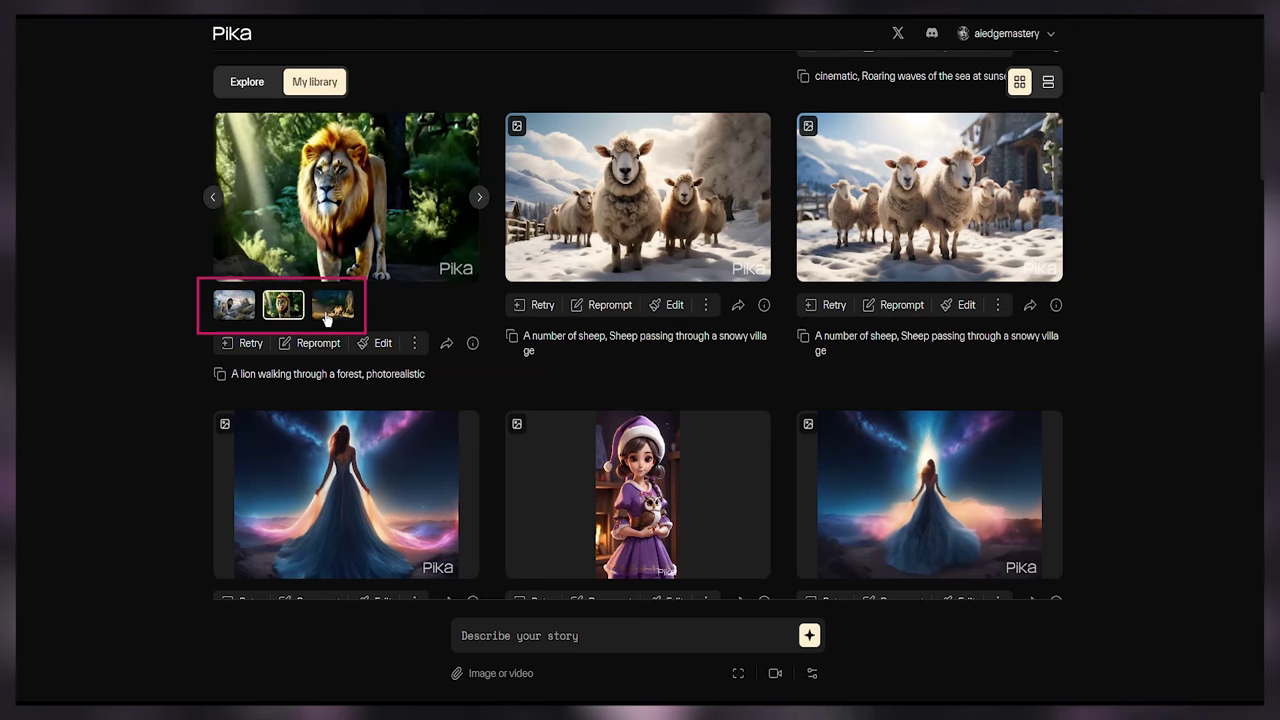
pyautogui.click(318, 316)
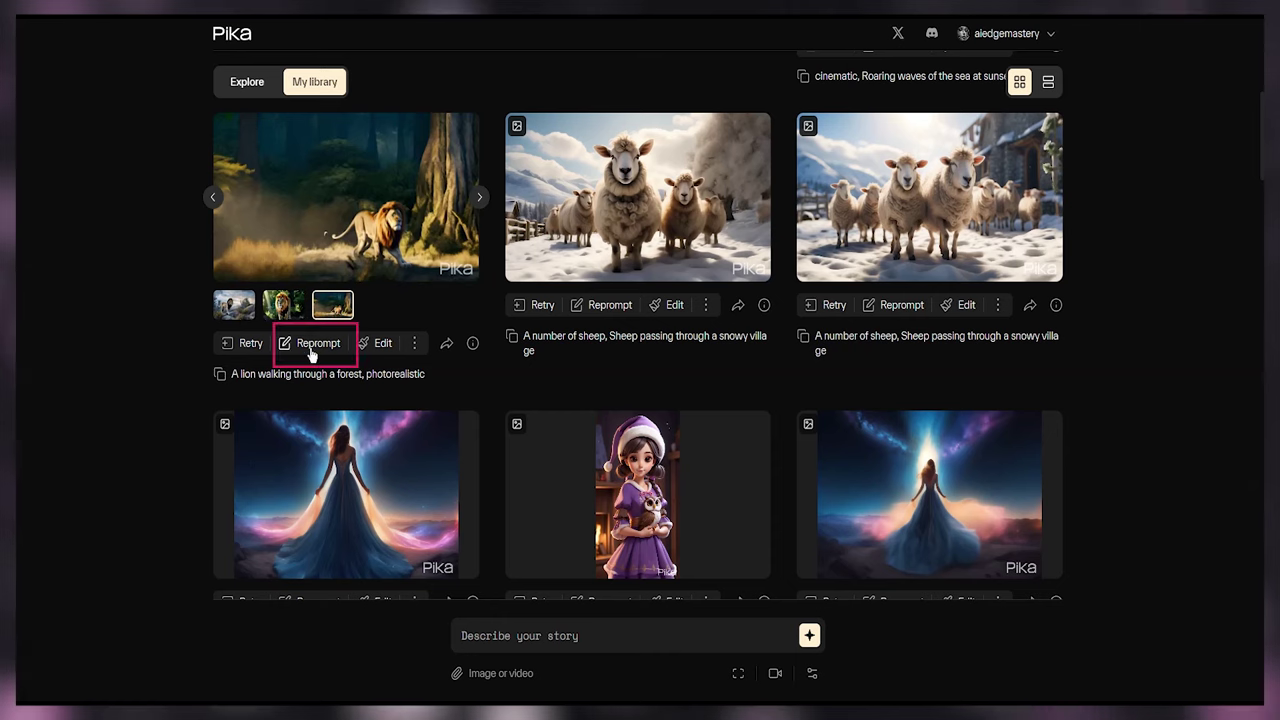
pyautogui.click(312, 348)
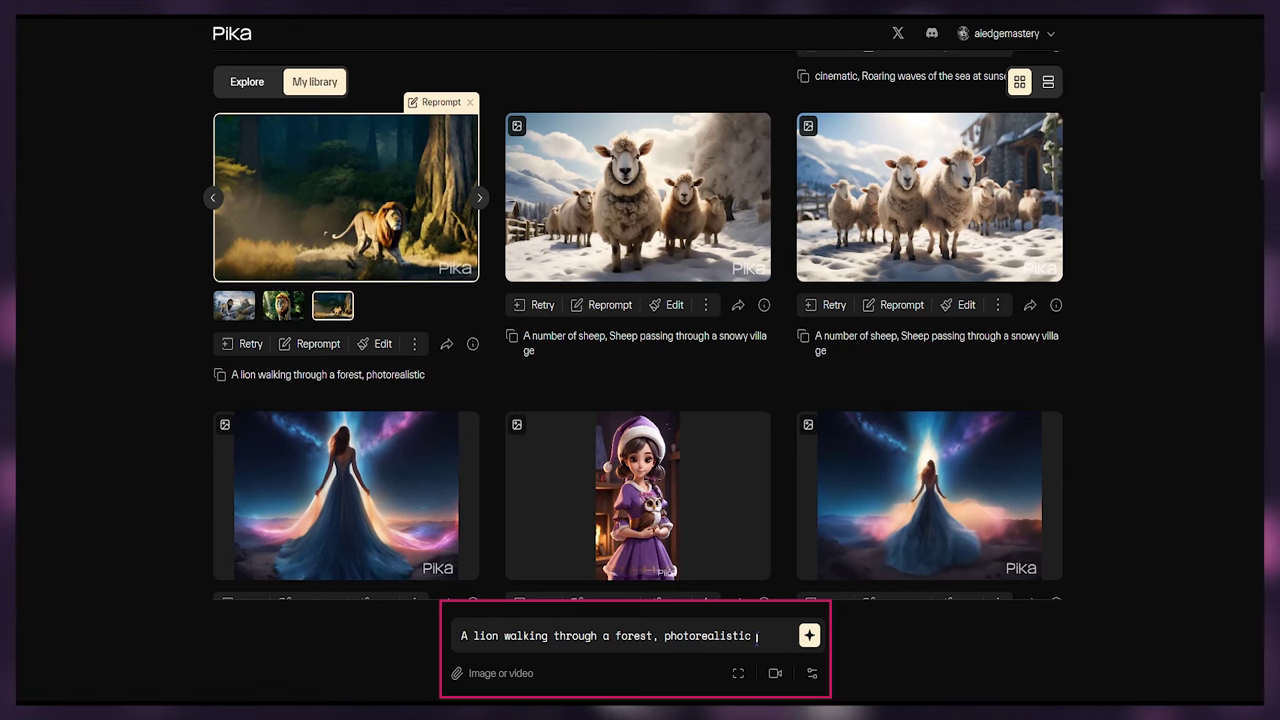
pyautogui.click(775, 340)
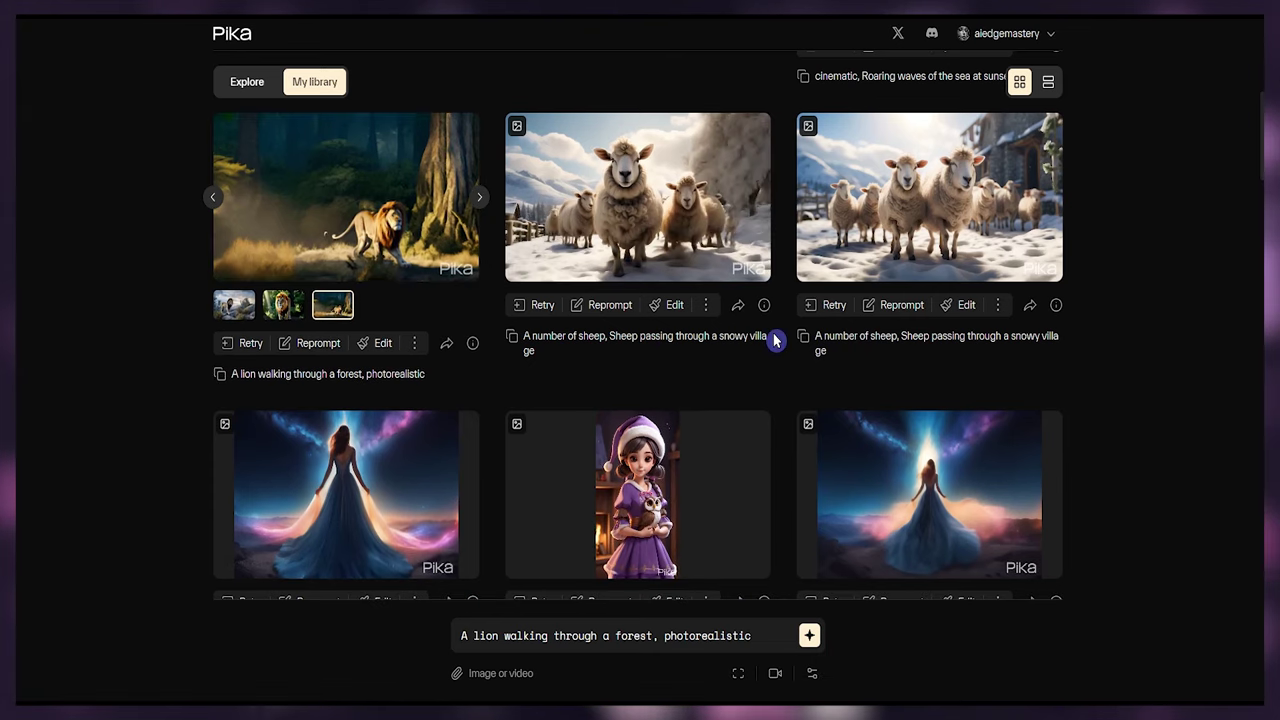
# - Try Modify region and Expand canvas at 16:9, 9:16, 1:1 and 4:3 on the sheep video, then discard
pyautogui.click(672, 310)
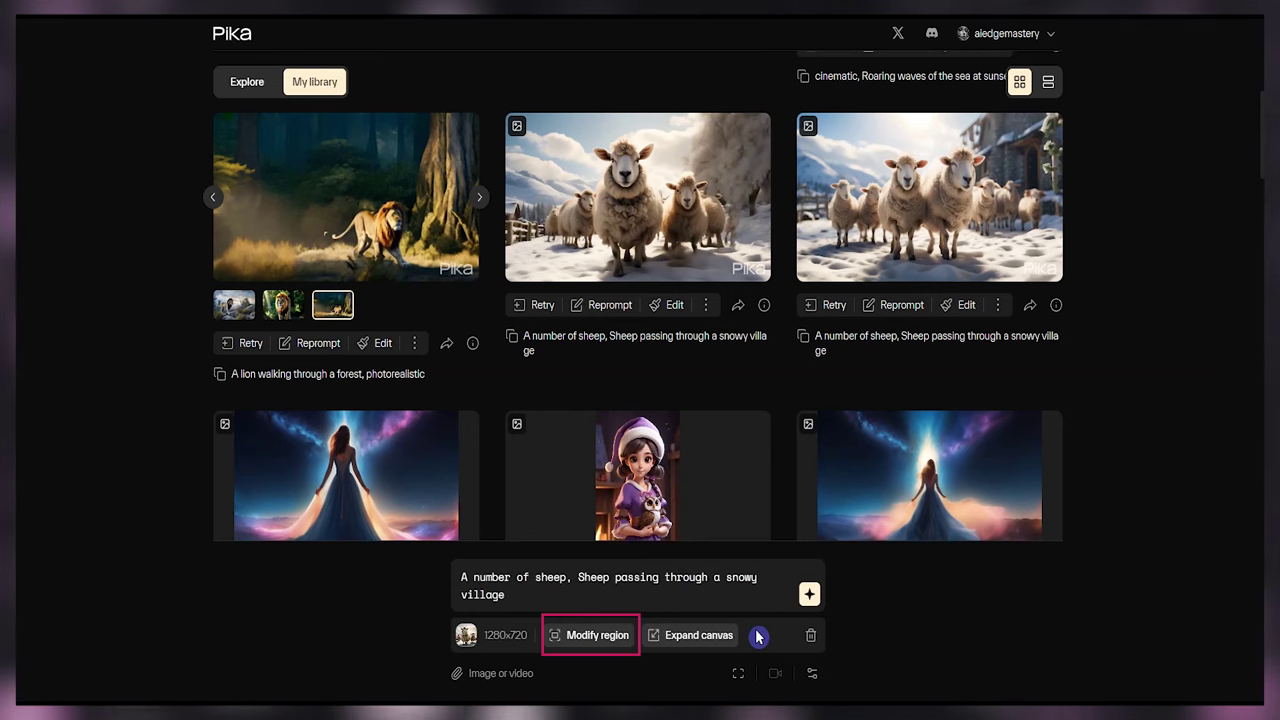
pyautogui.click(593, 648)
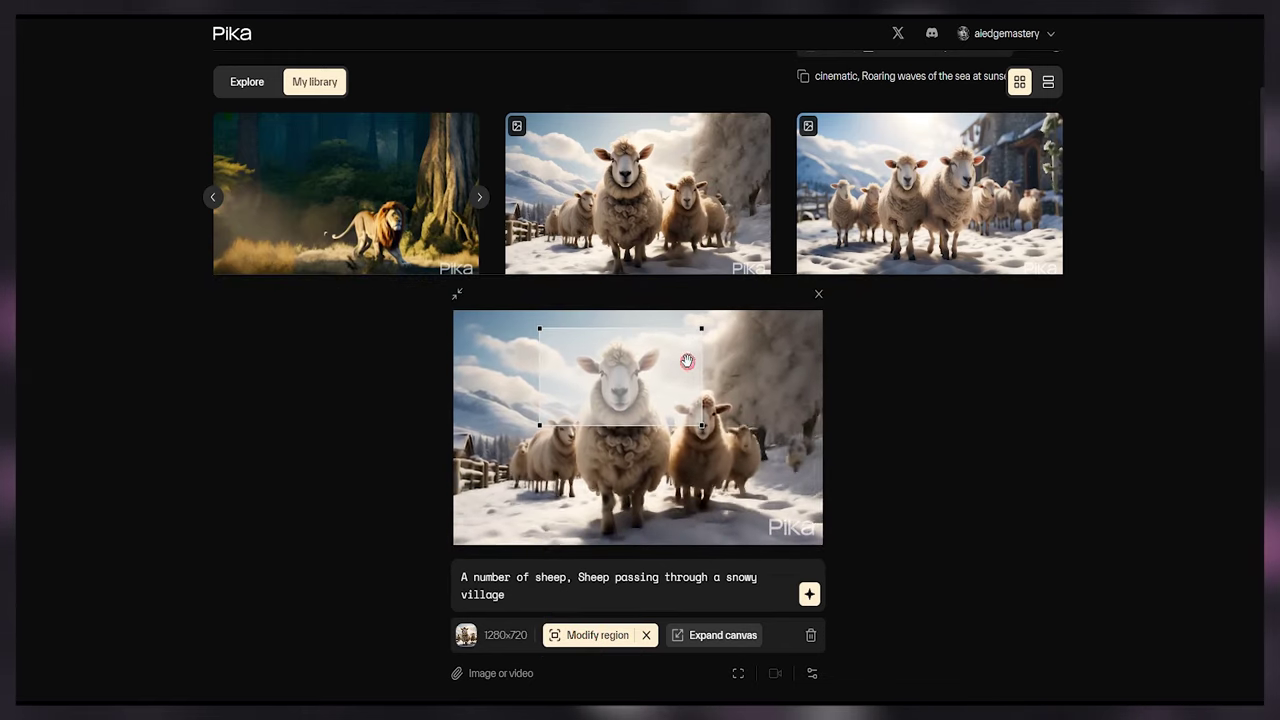
pyautogui.click(712, 635)
pyautogui.click(510, 535)
pyautogui.click(563, 532)
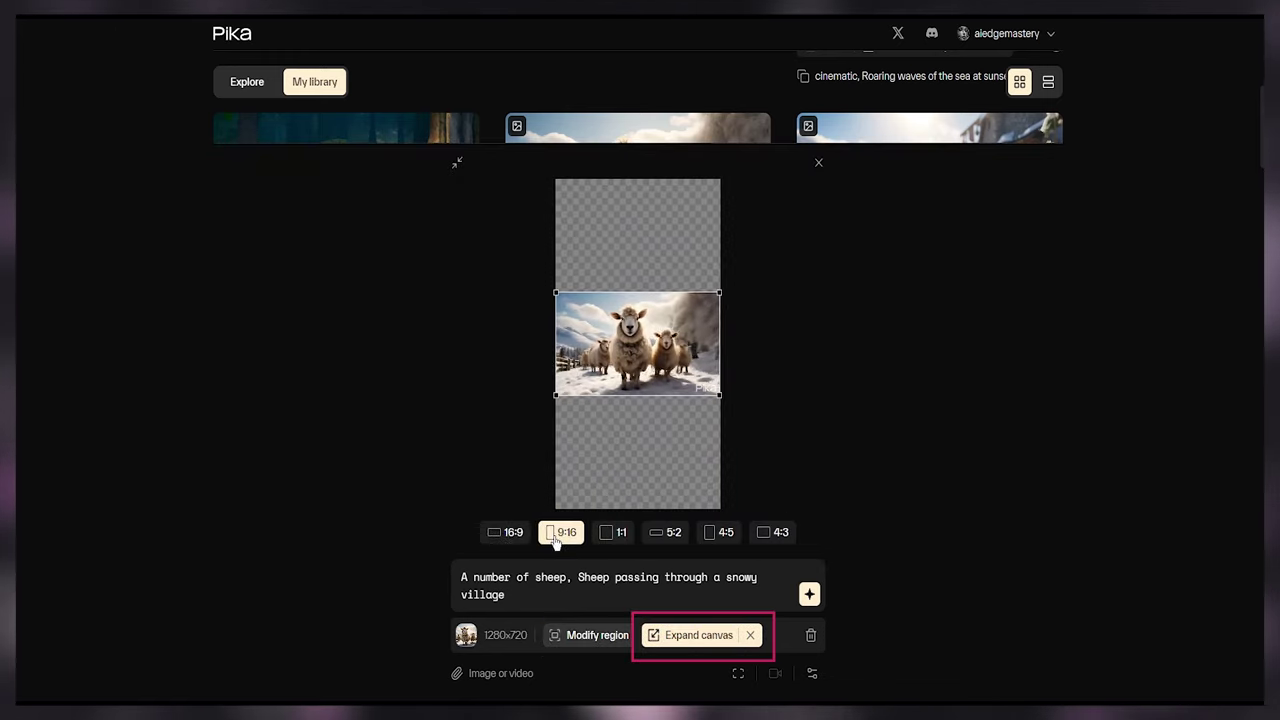
pyautogui.click(606, 534)
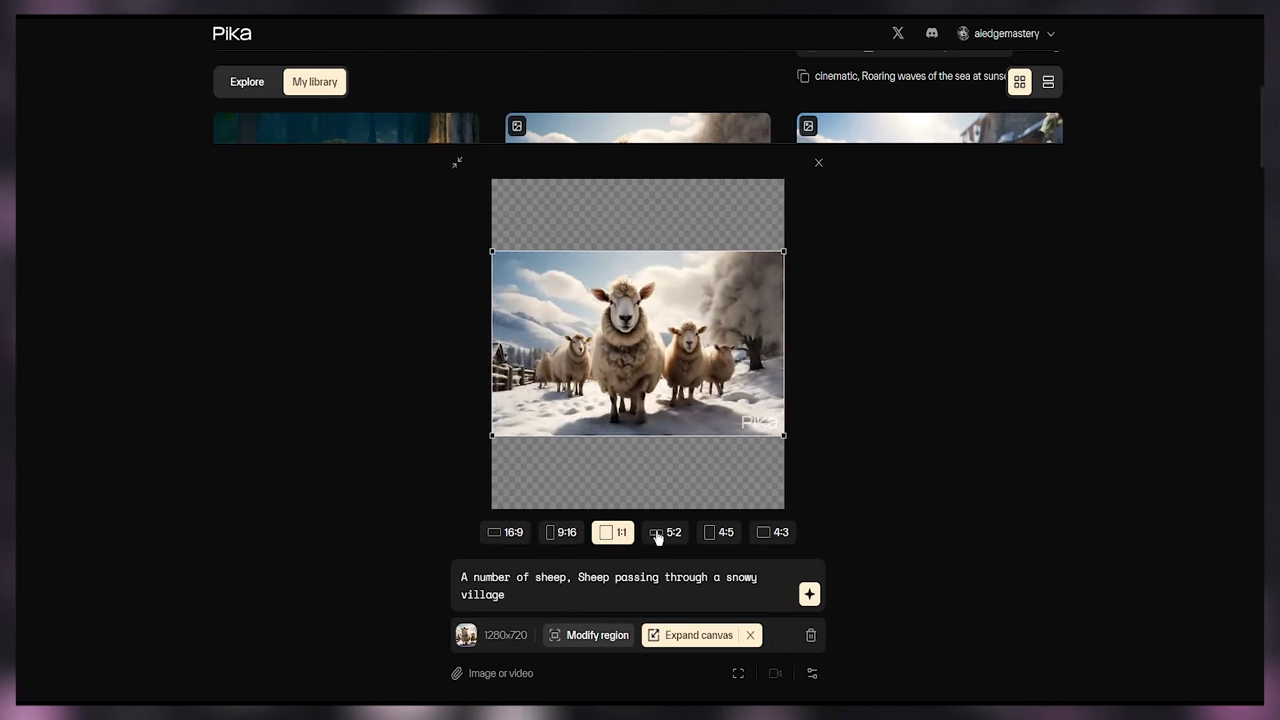
pyautogui.click(772, 532)
pyautogui.press('Escape')
pyautogui.click(706, 312)
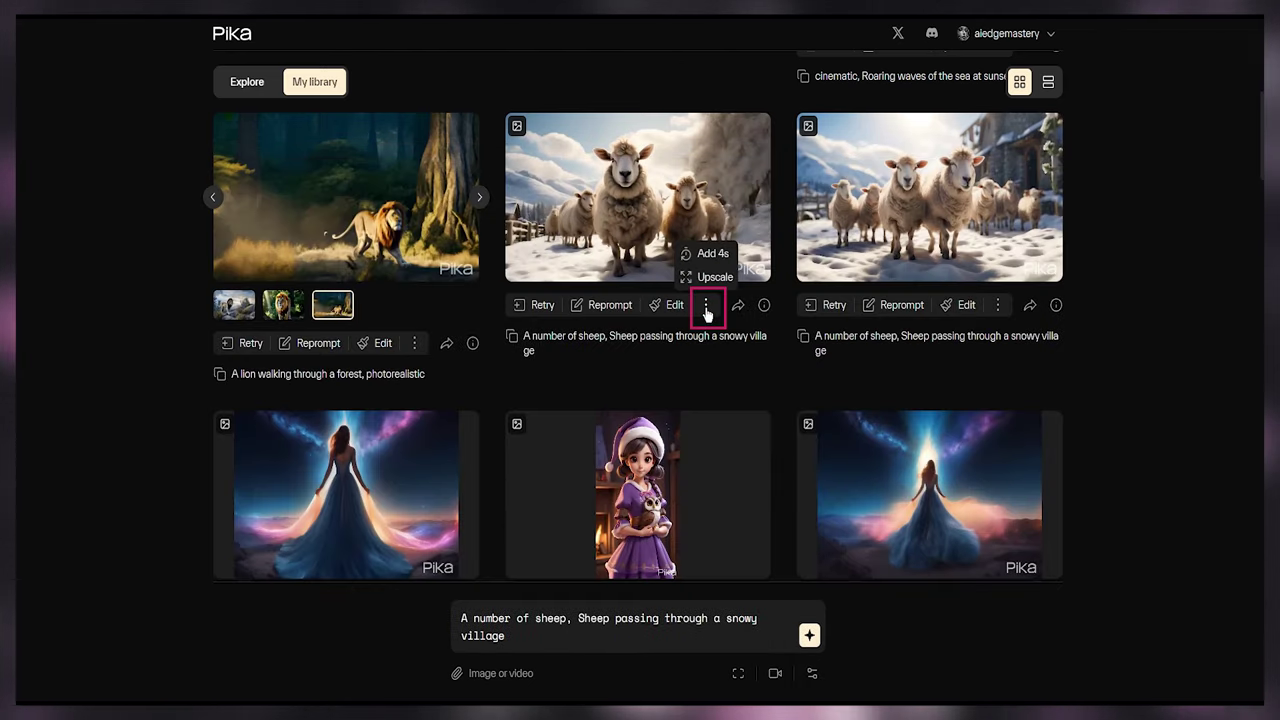
pyautogui.click(712, 254)
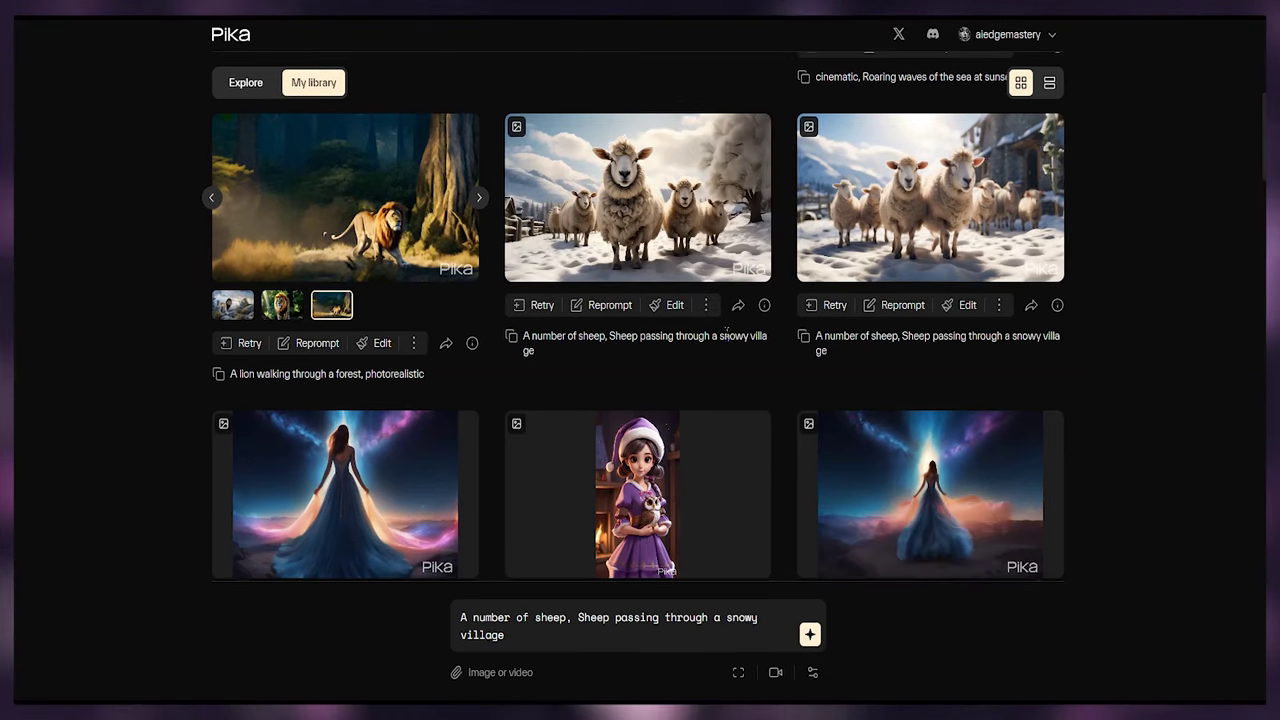
pyautogui.click(706, 305)
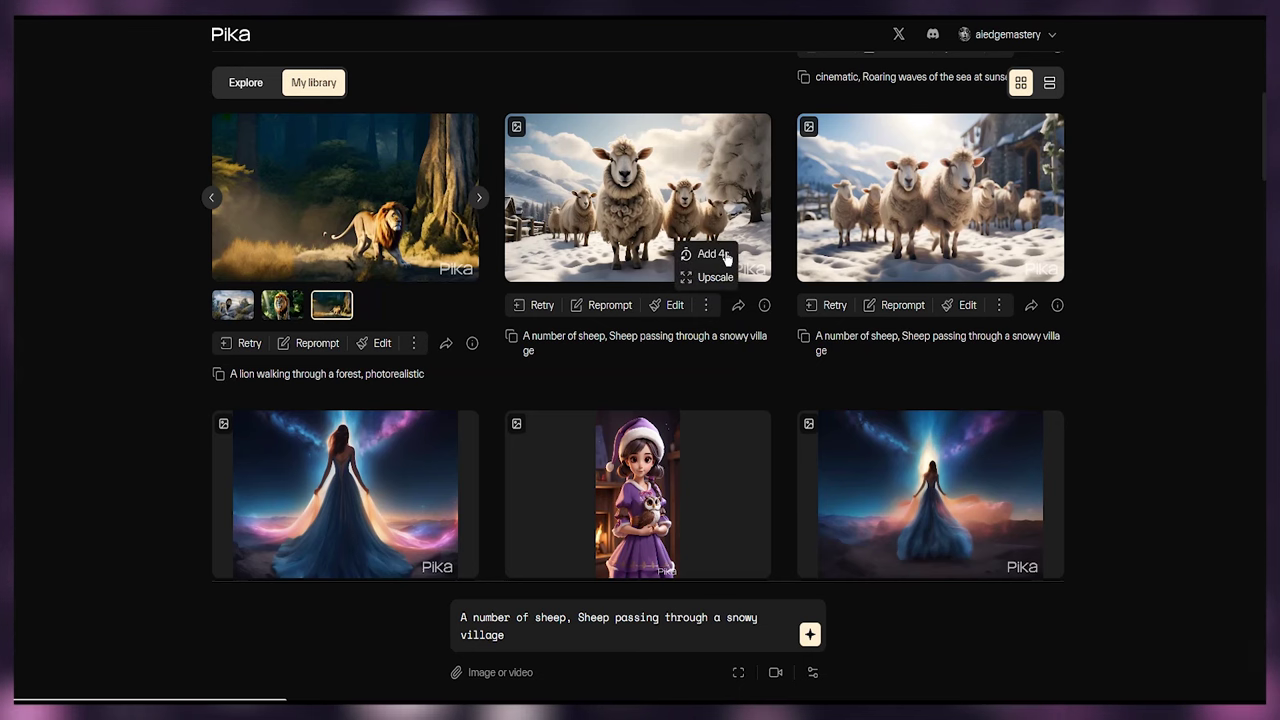
pyautogui.click(725, 253)
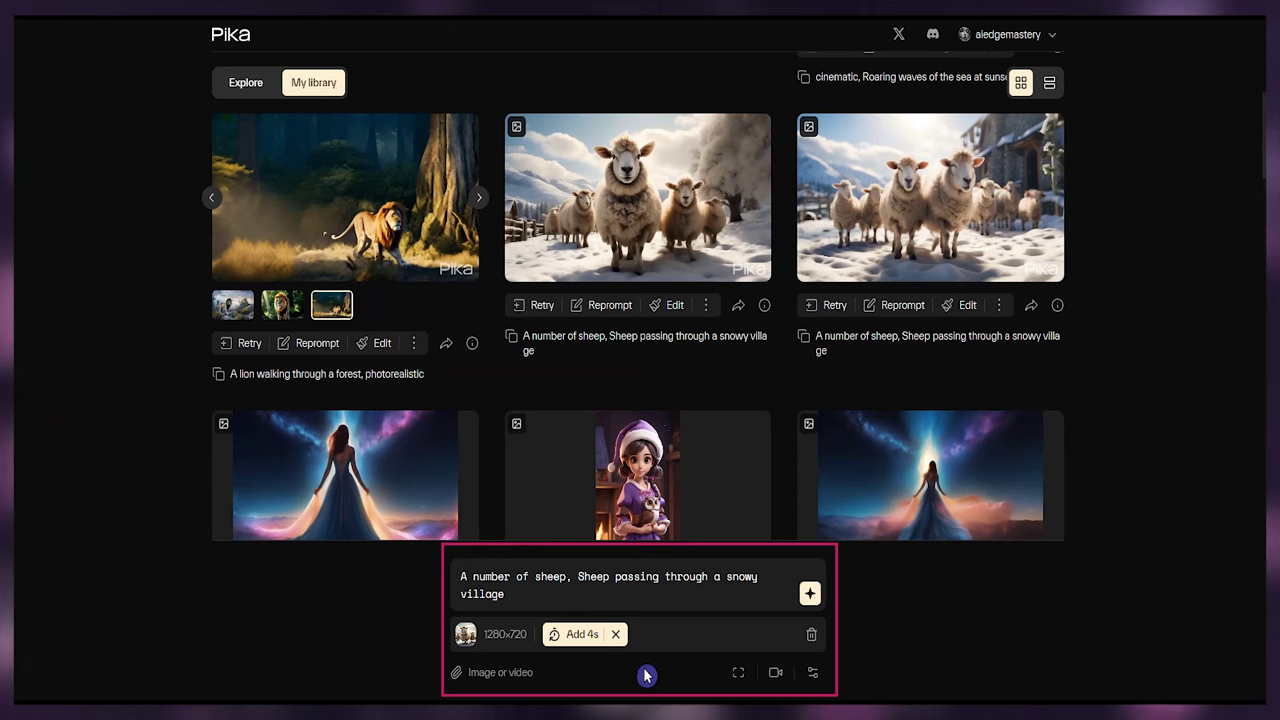
pyautogui.tripleClick(546, 598)
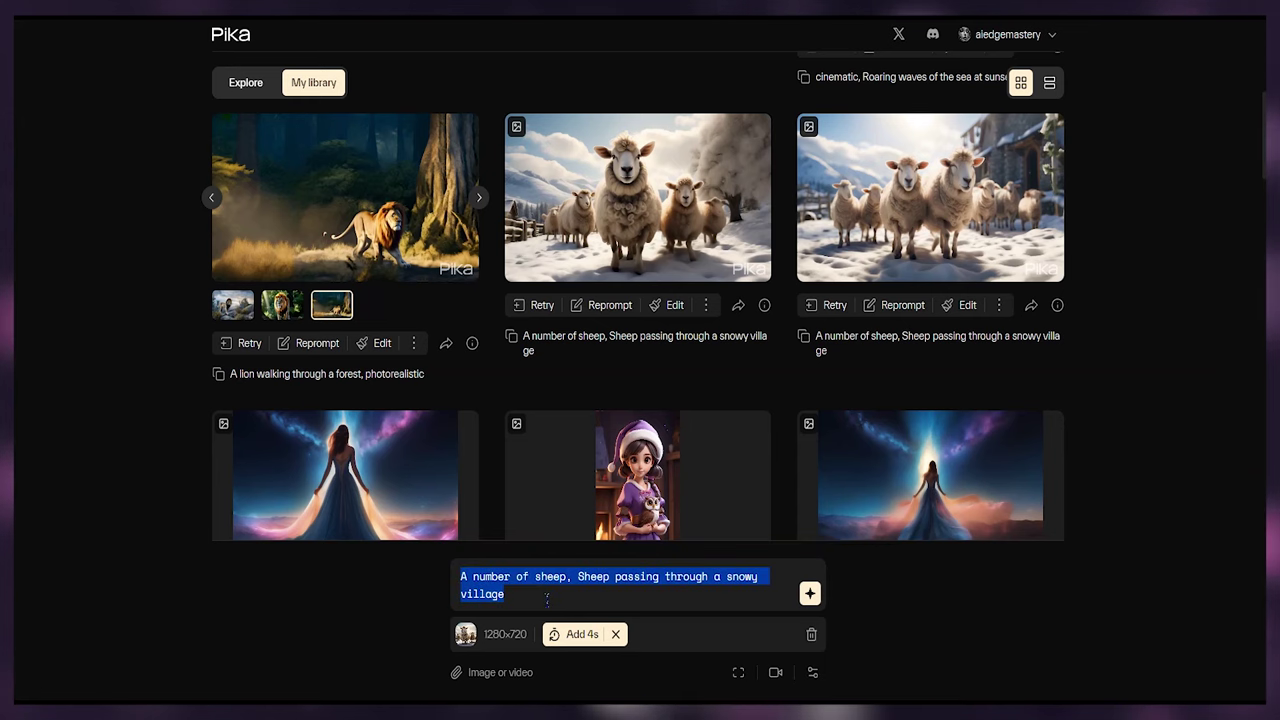
pyautogui.click(547, 597)
pyautogui.click(705, 305)
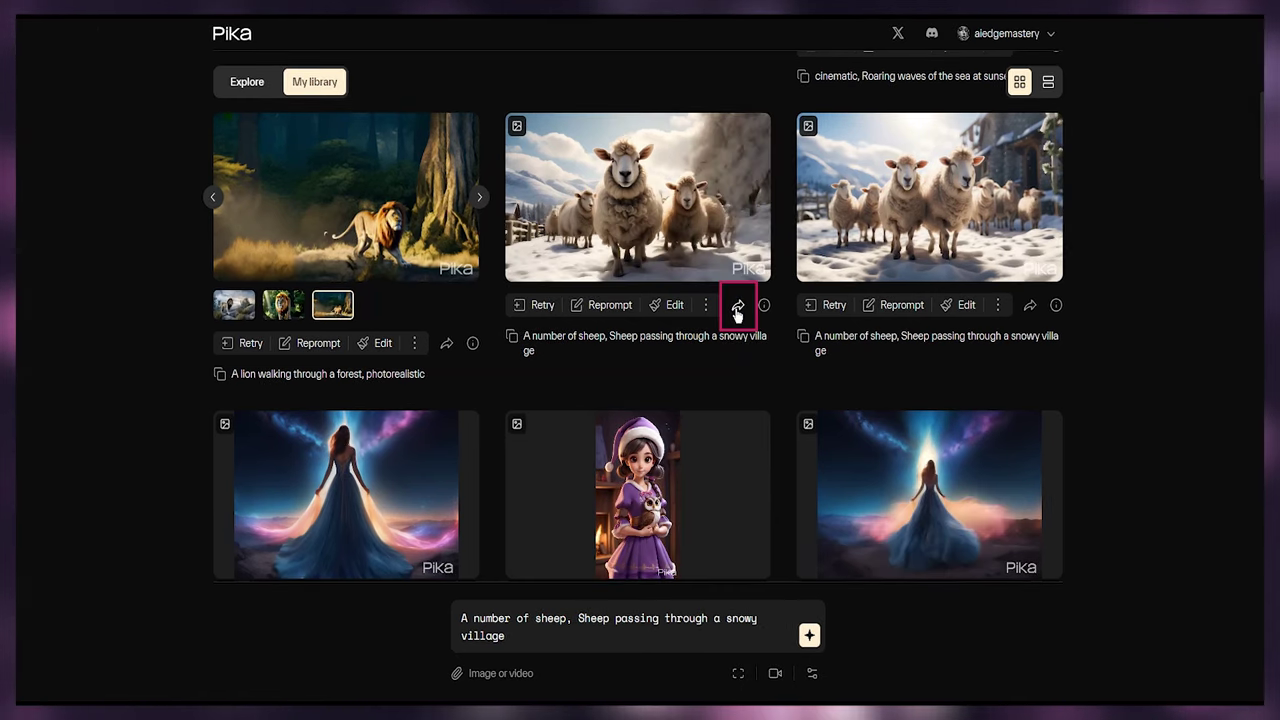
# - Check the sheep video's share options and parameters, copy its prompt, and focus the empty prompt field
pyautogui.click(737, 307)
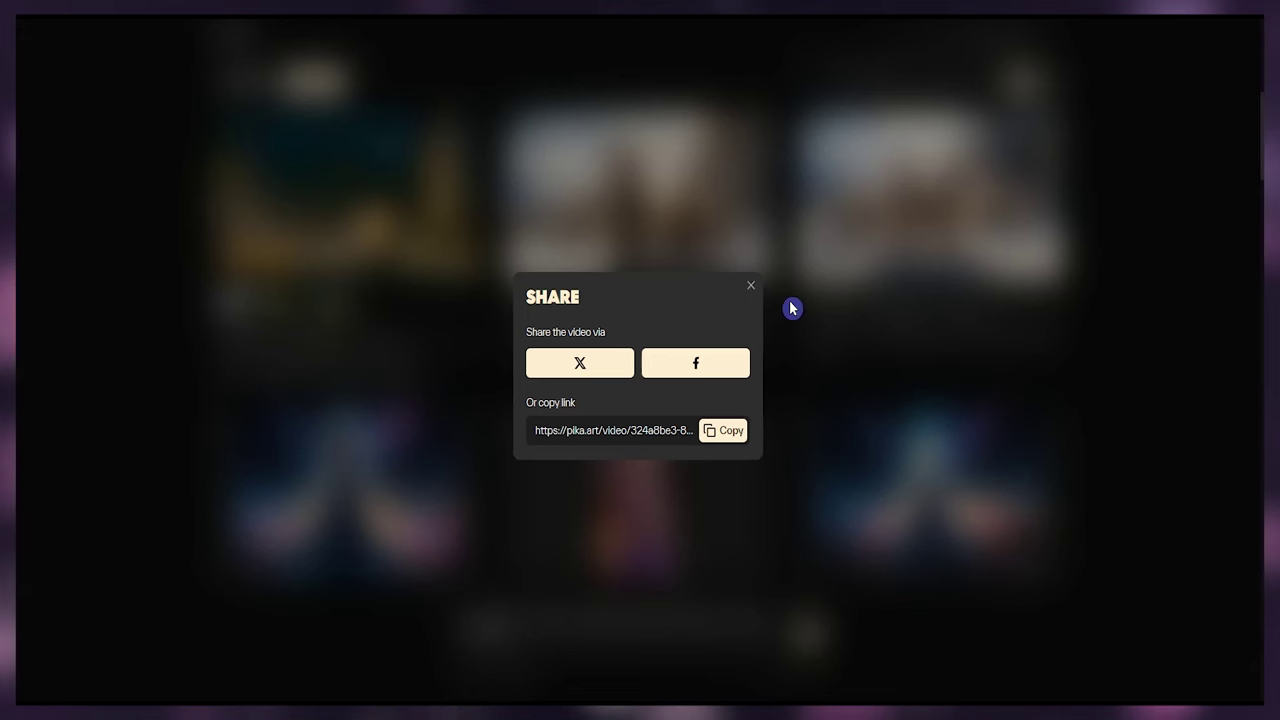
pyautogui.click(791, 309)
pyautogui.click(764, 305)
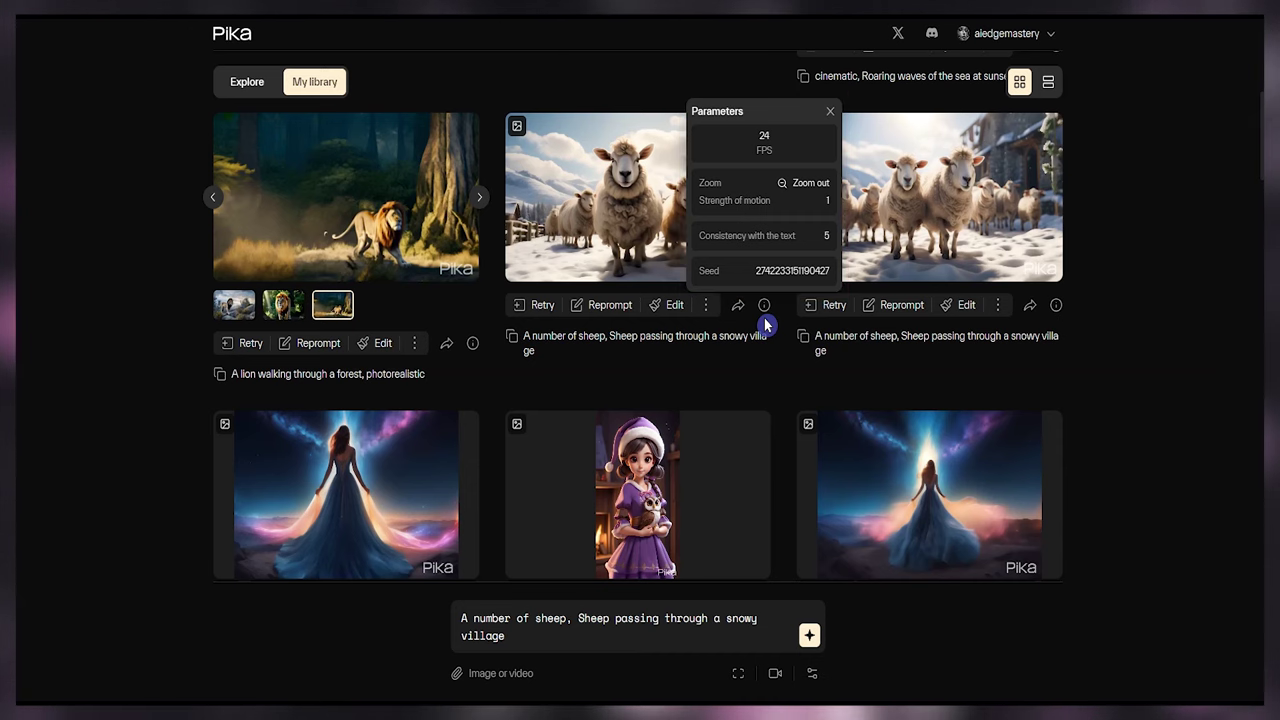
pyautogui.click(511, 339)
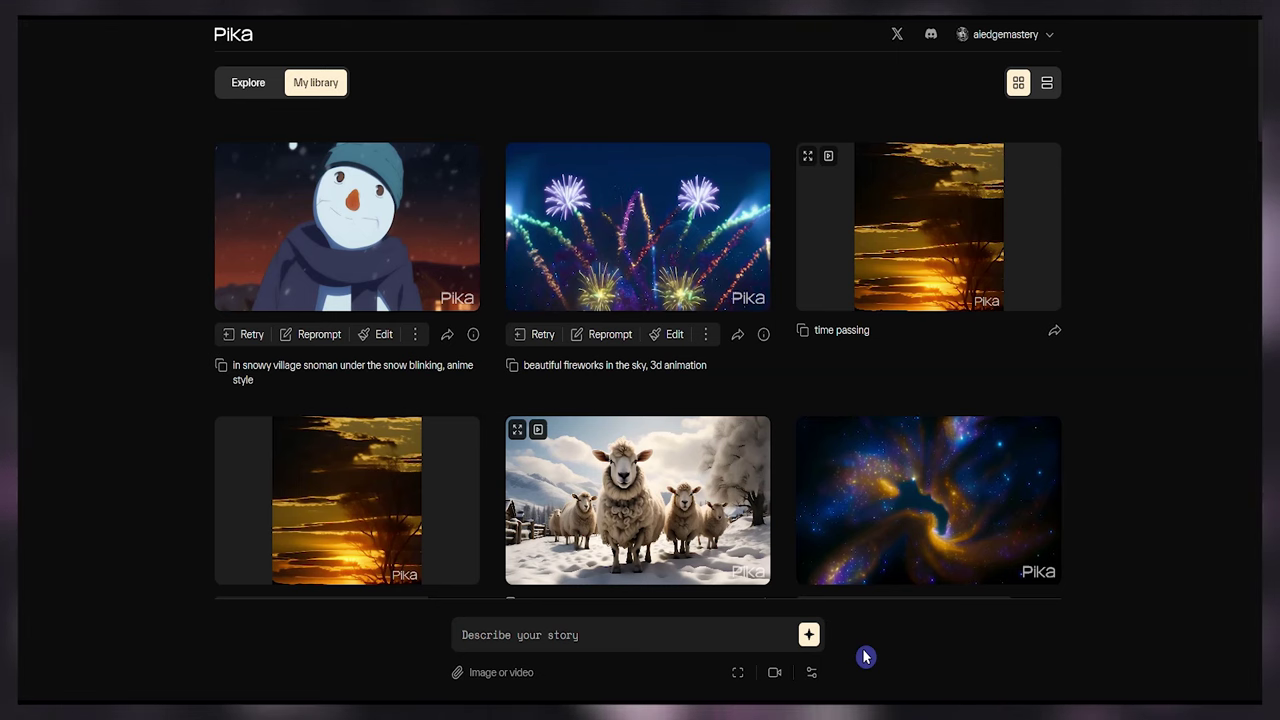
pyautogui.click(707, 632)
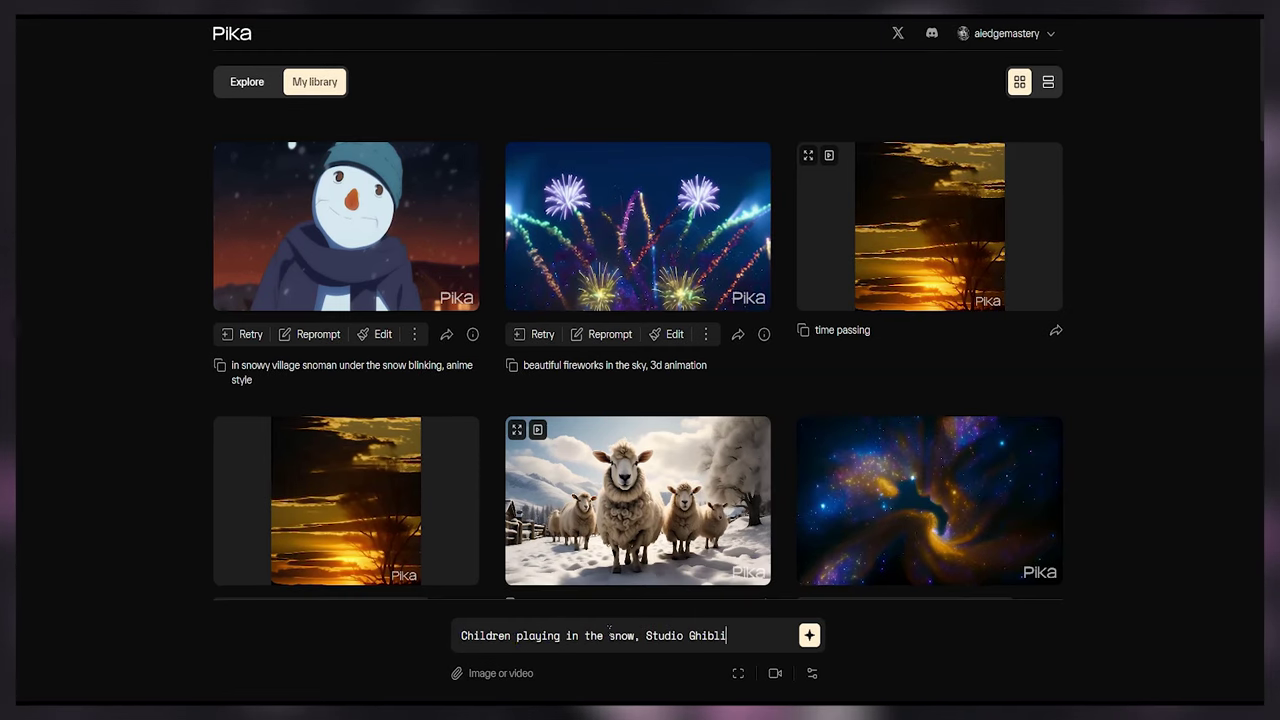
# - Enter a negative prompt excluding extra hands, legs and heads in the advanced settings
pyautogui.click(739, 672)
pyautogui.click(775, 673)
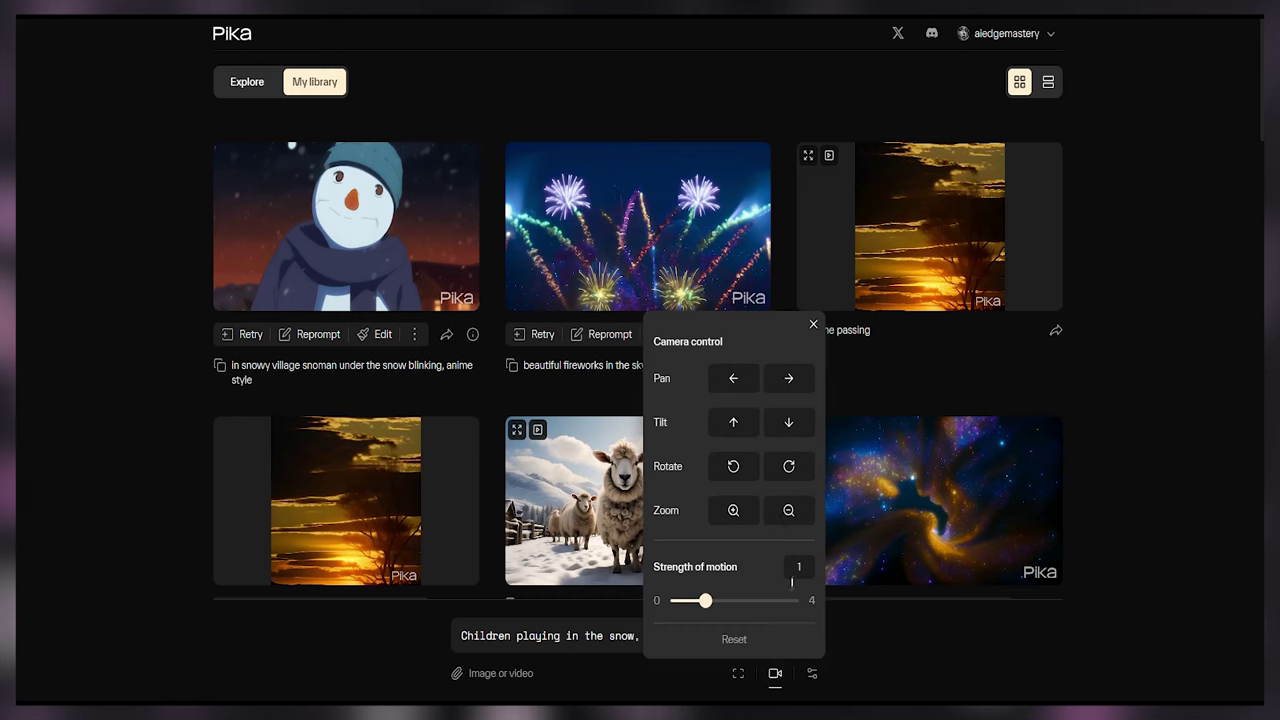
pyautogui.click(812, 674)
pyautogui.click(702, 406)
pyautogui.write('extra')
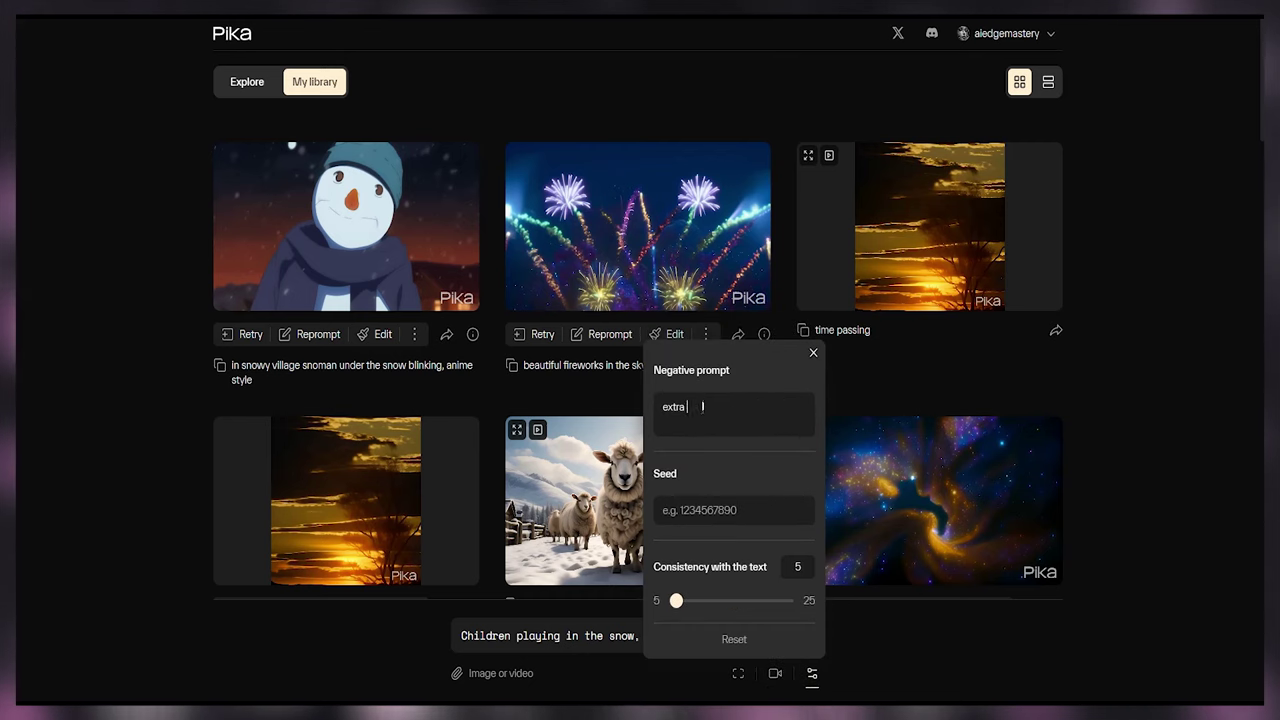
pyautogui.write(' hands, extra legs, extra h')
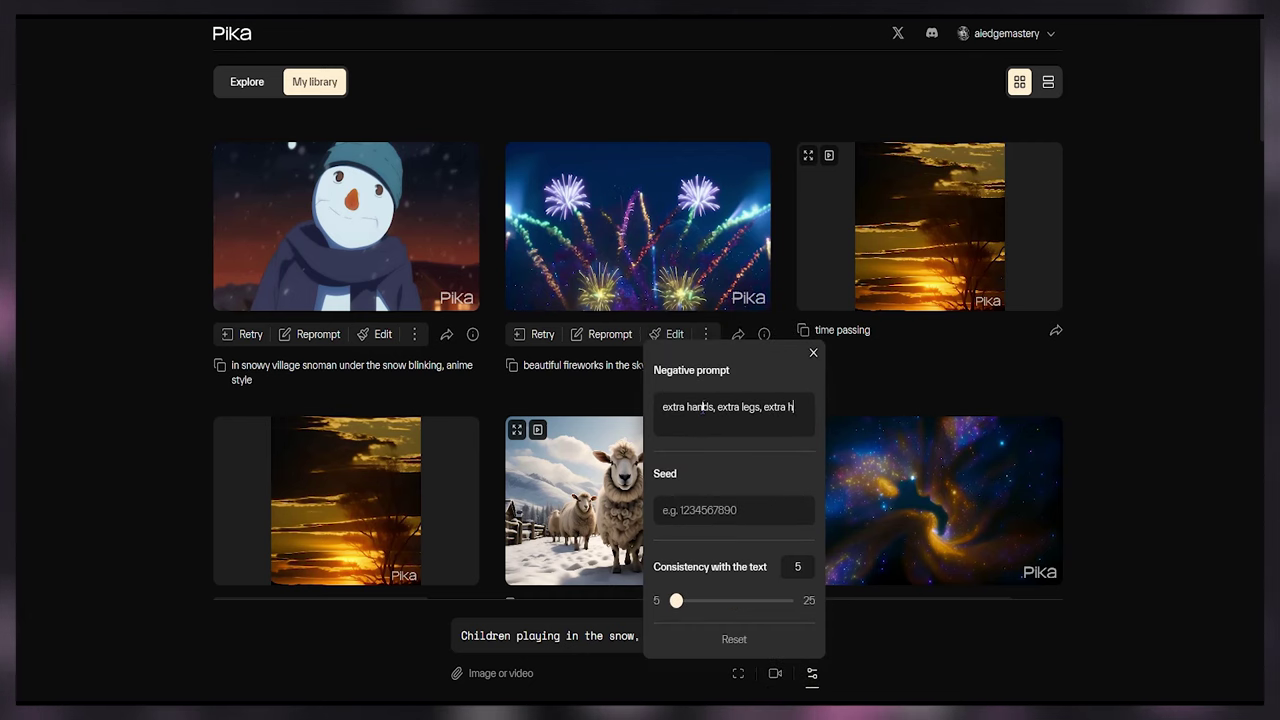
pyautogui.write('m,')
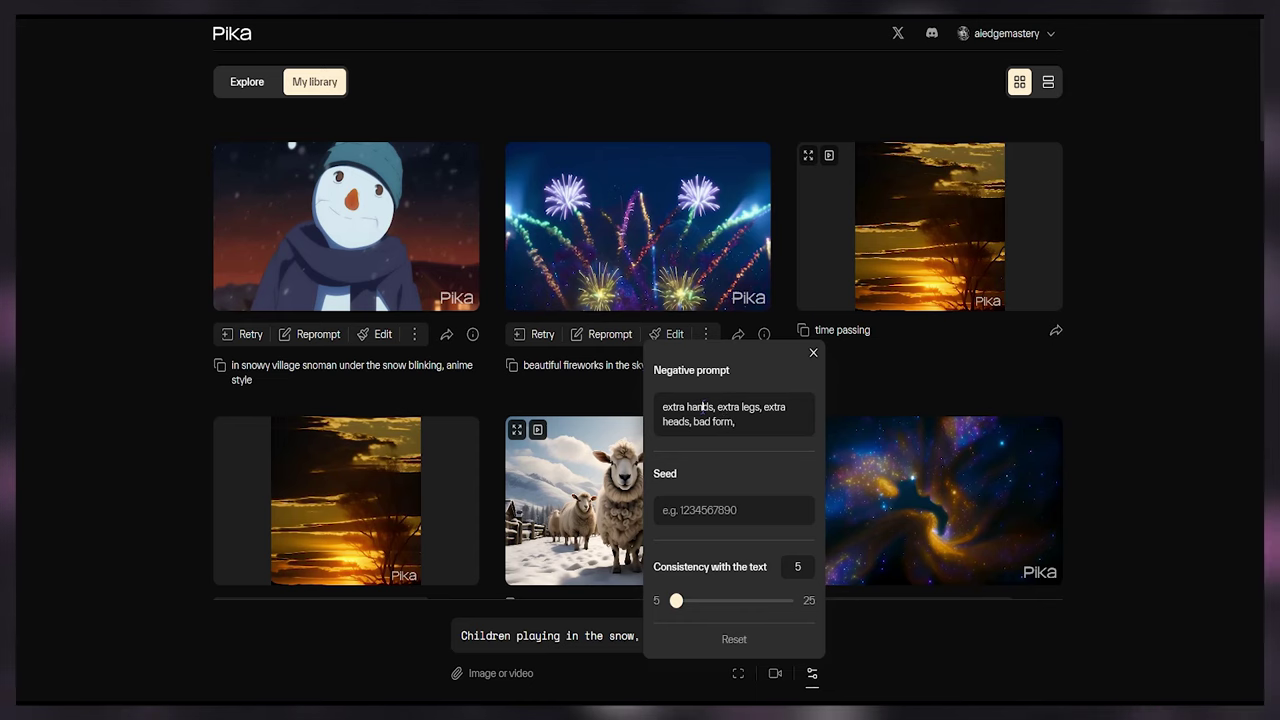
pyautogui.click(866, 666)
# - Generate the Studio Ghibli children-in-snow video, watch the result, and close the preview
pyautogui.click(810, 635)
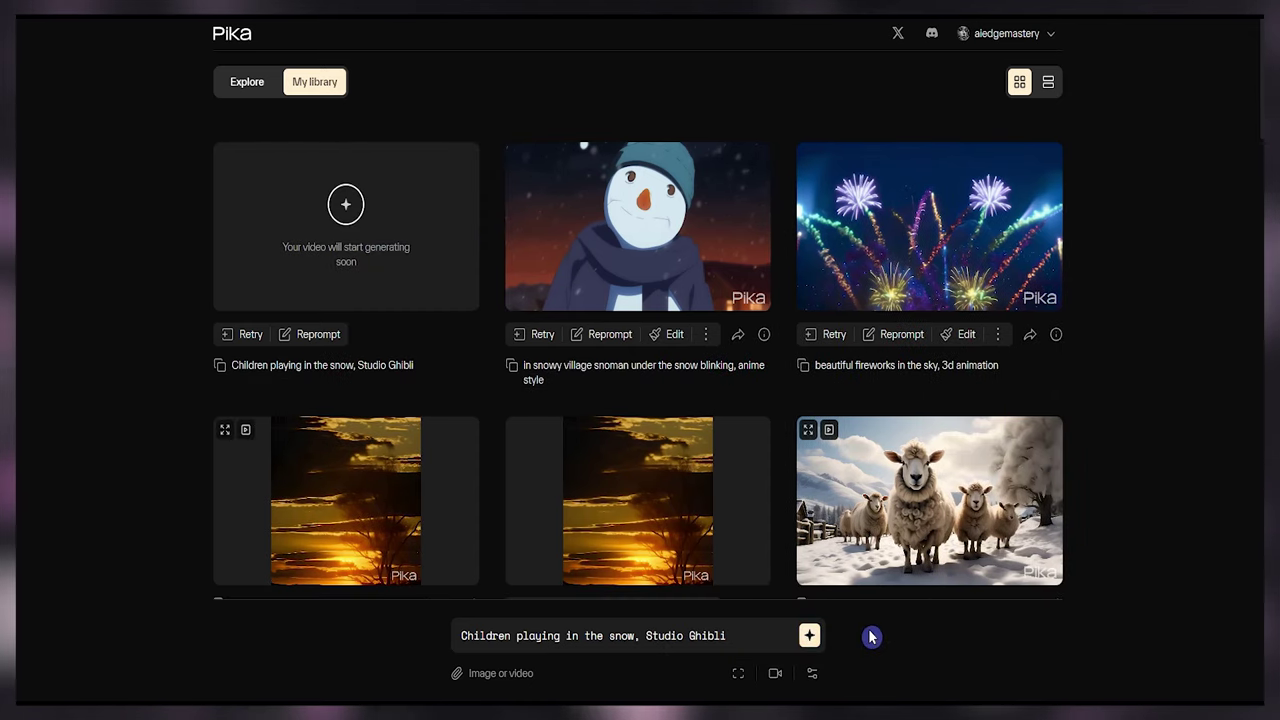
pyautogui.click(466, 297)
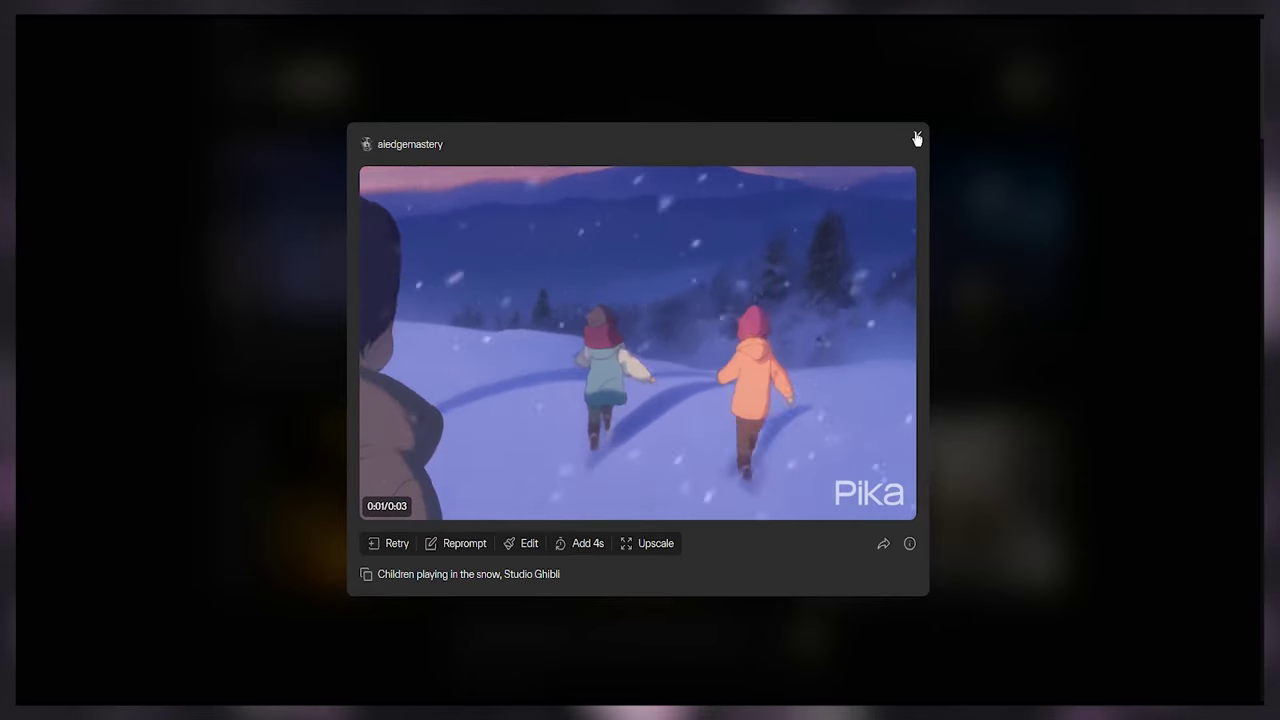
pyautogui.click(916, 137)
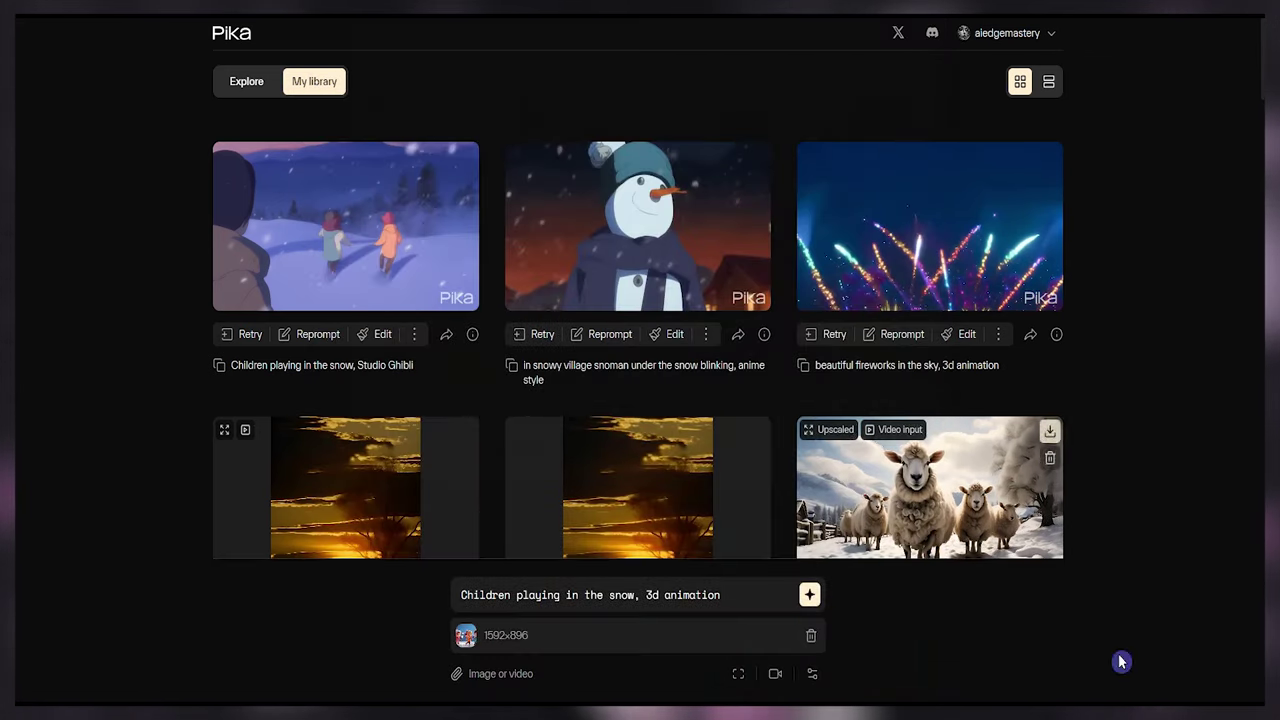
# - Raise the frame rate, set a zoom-out camera, and generate and preview the 3d-animation snow video
pyautogui.click(738, 674)
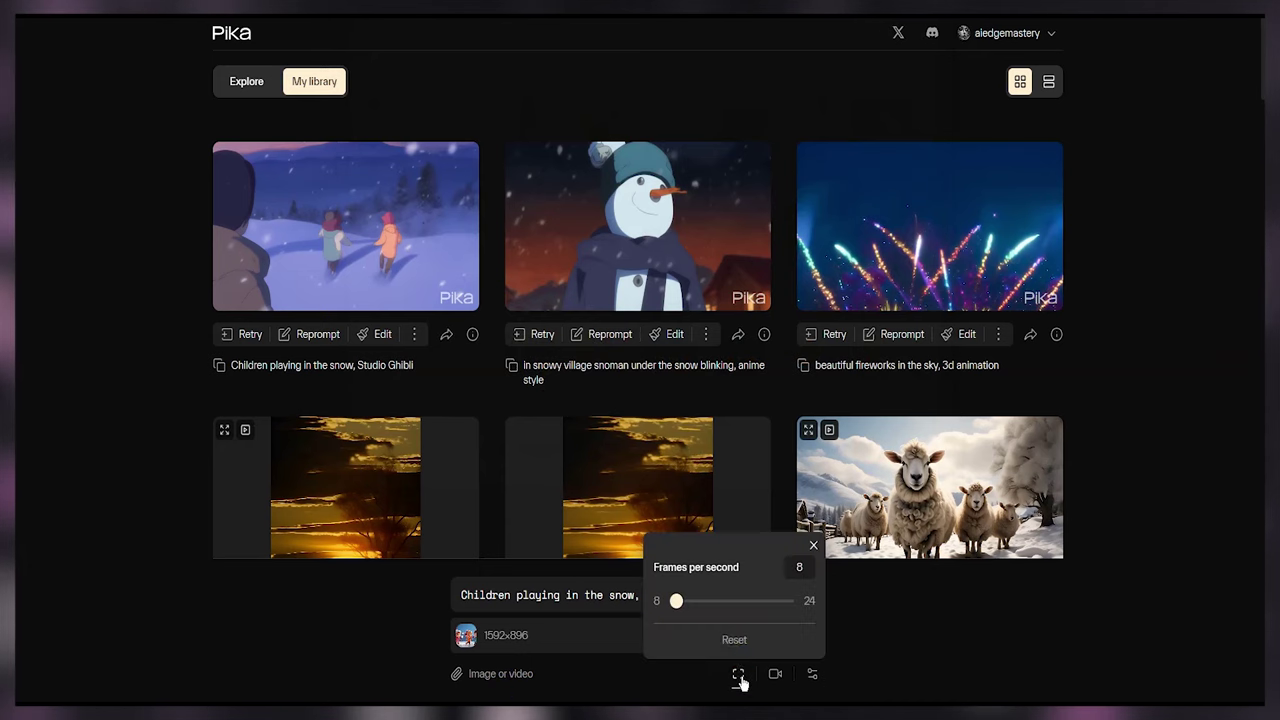
pyautogui.moveTo(674, 600); pyautogui.dragTo(786, 600)
pyautogui.click(775, 674)
pyautogui.click(789, 511)
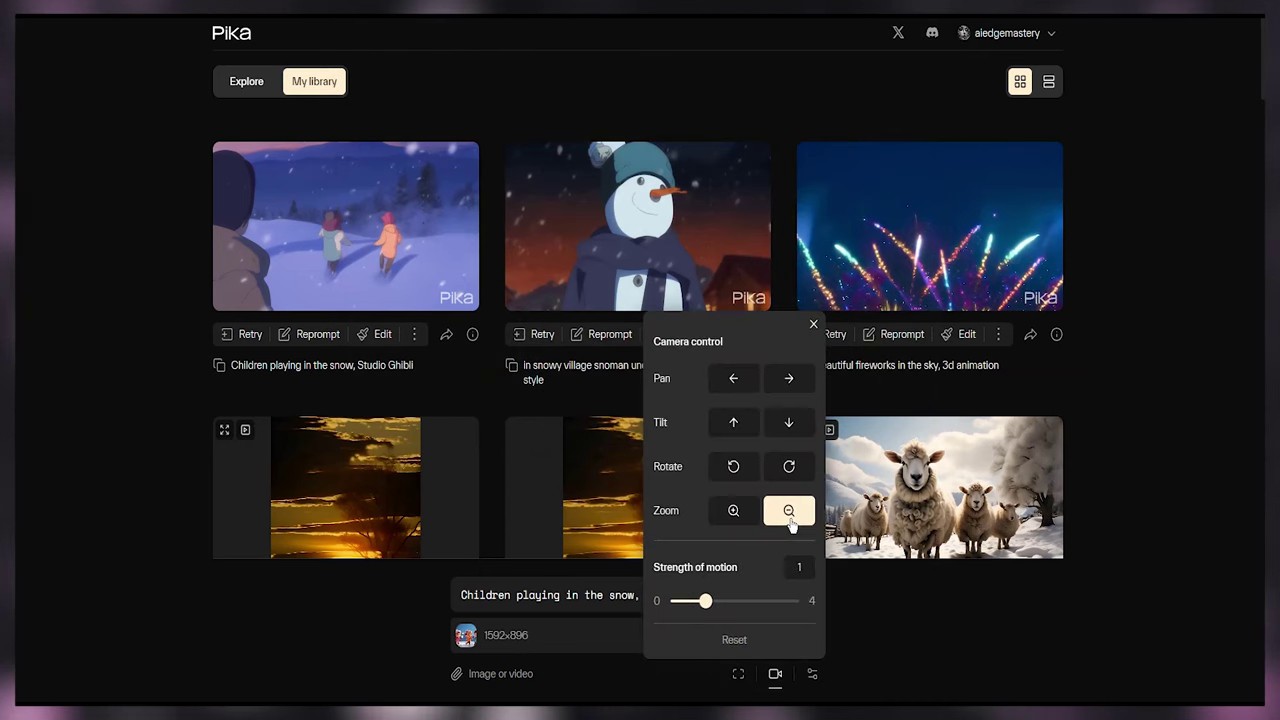
pyautogui.click(812, 674)
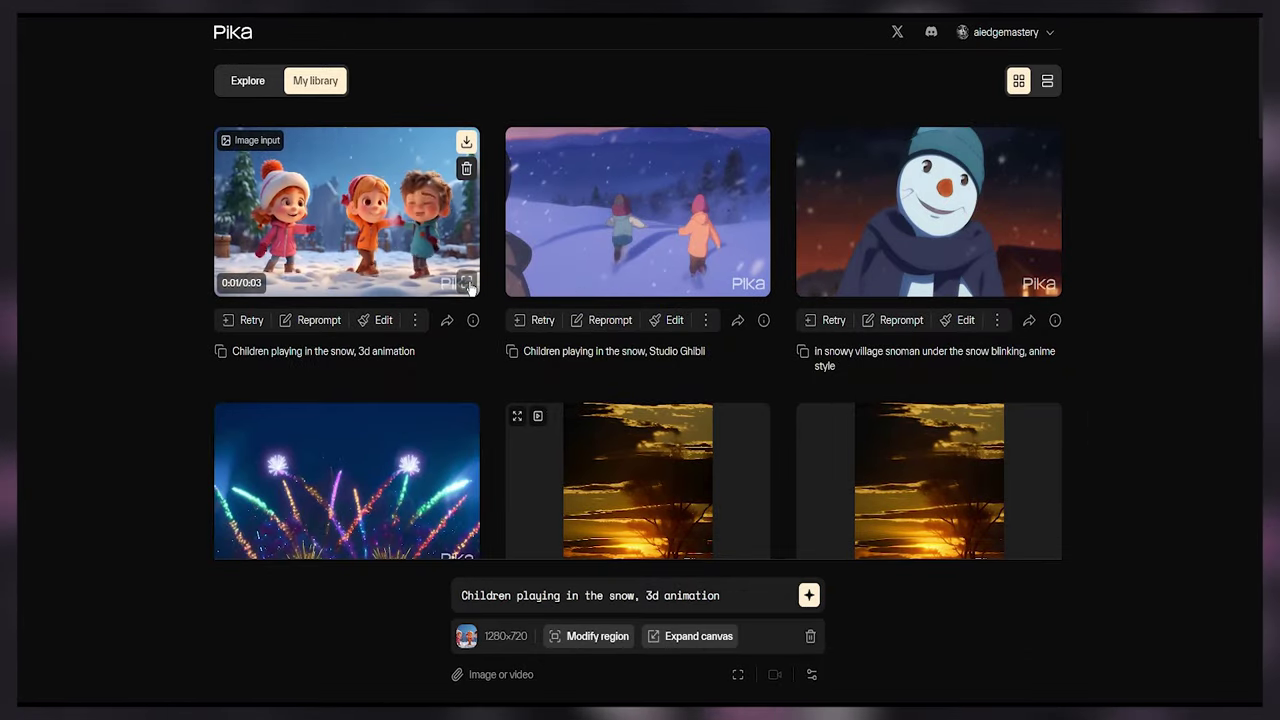
pyautogui.click(469, 282)
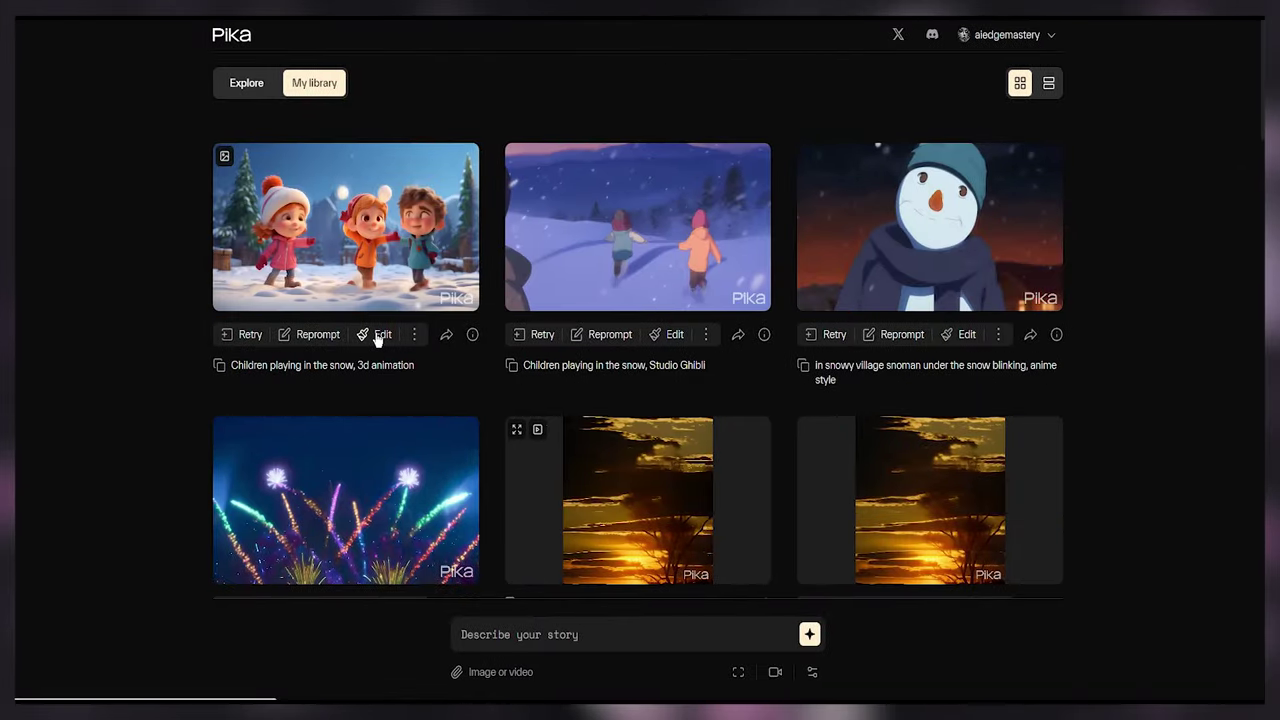
# - Mark the boy on the right in the 3d animation children video and generate with the prompt 'white knitted hat'
pyautogui.click(380, 335)
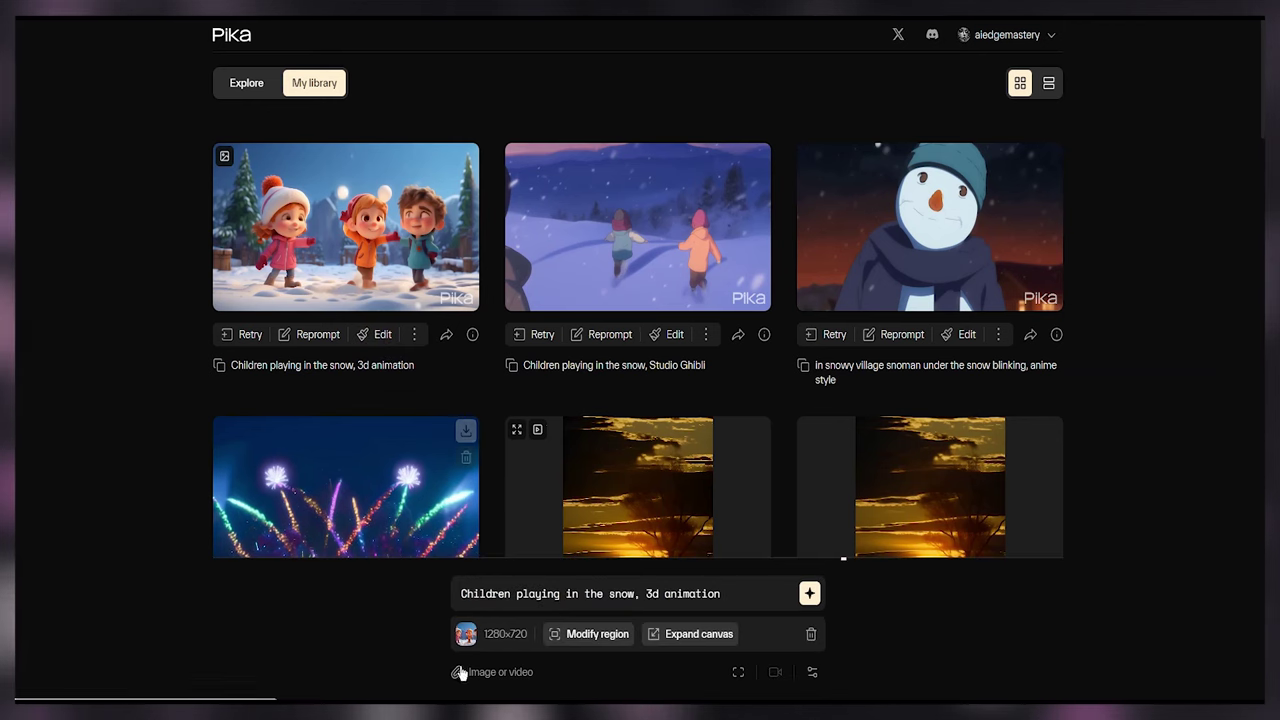
pyautogui.click(595, 640)
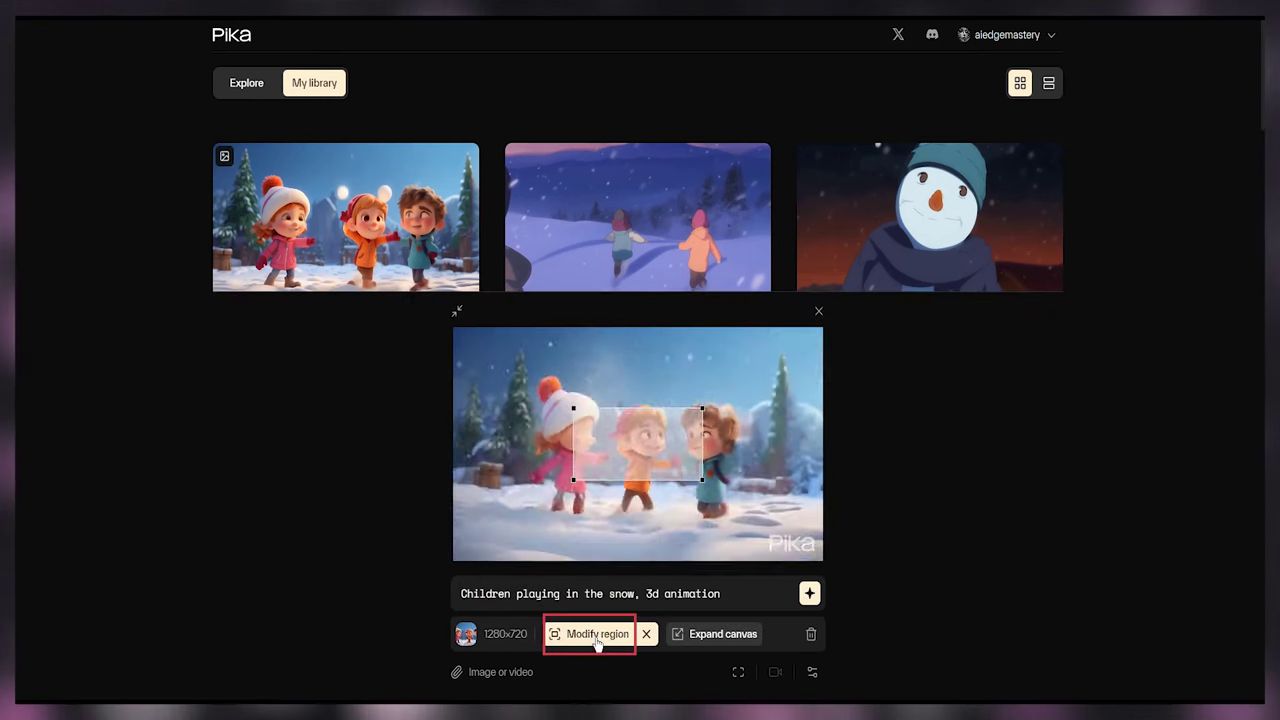
pyautogui.moveTo(619, 457); pyautogui.dragTo(693, 431)
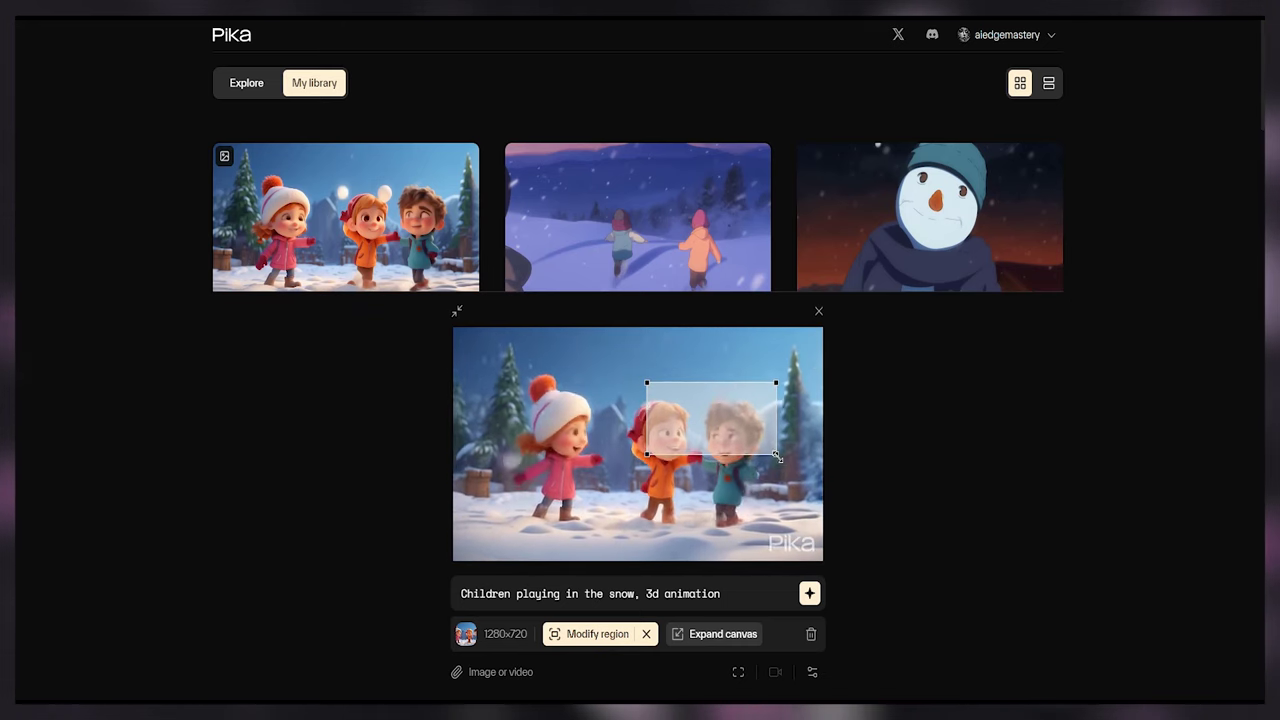
pyautogui.tripleClick(590, 594)
pyautogui.write('white knitted hat')
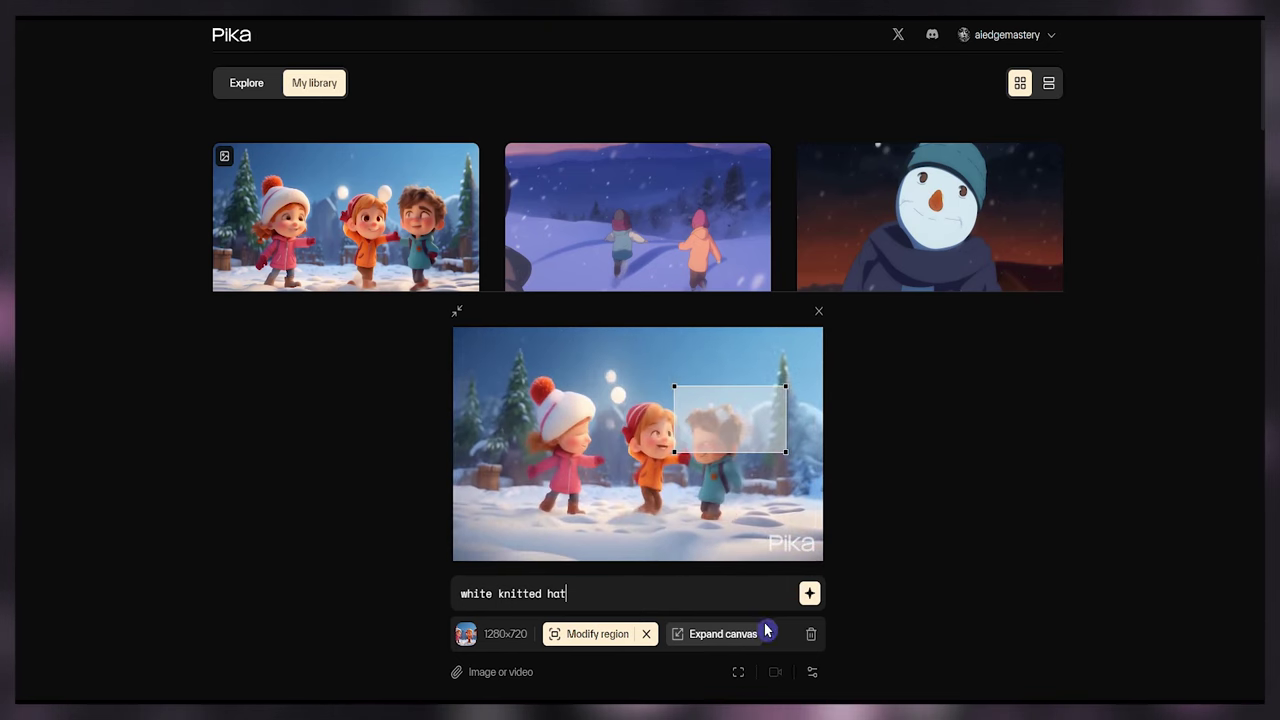
pyautogui.click(809, 595)
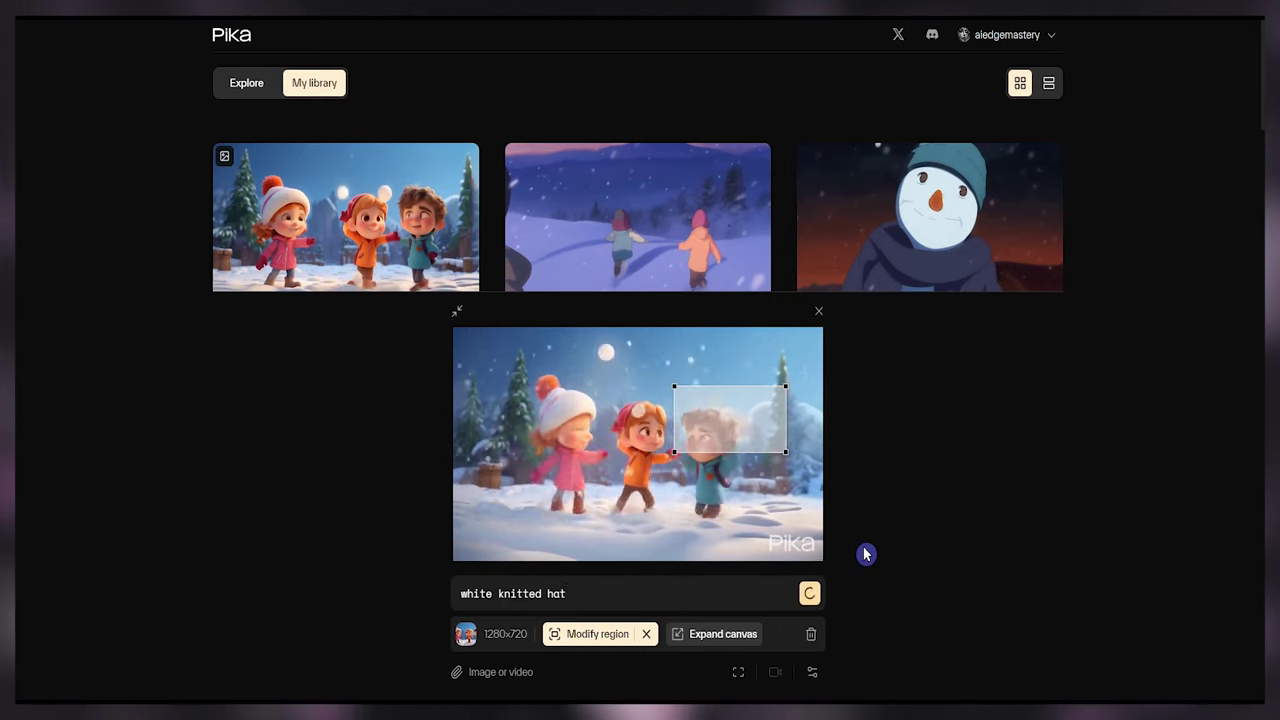
# - Open the new white knitted hat clip from the library, watch it, and close it
pyautogui.click(819, 313)
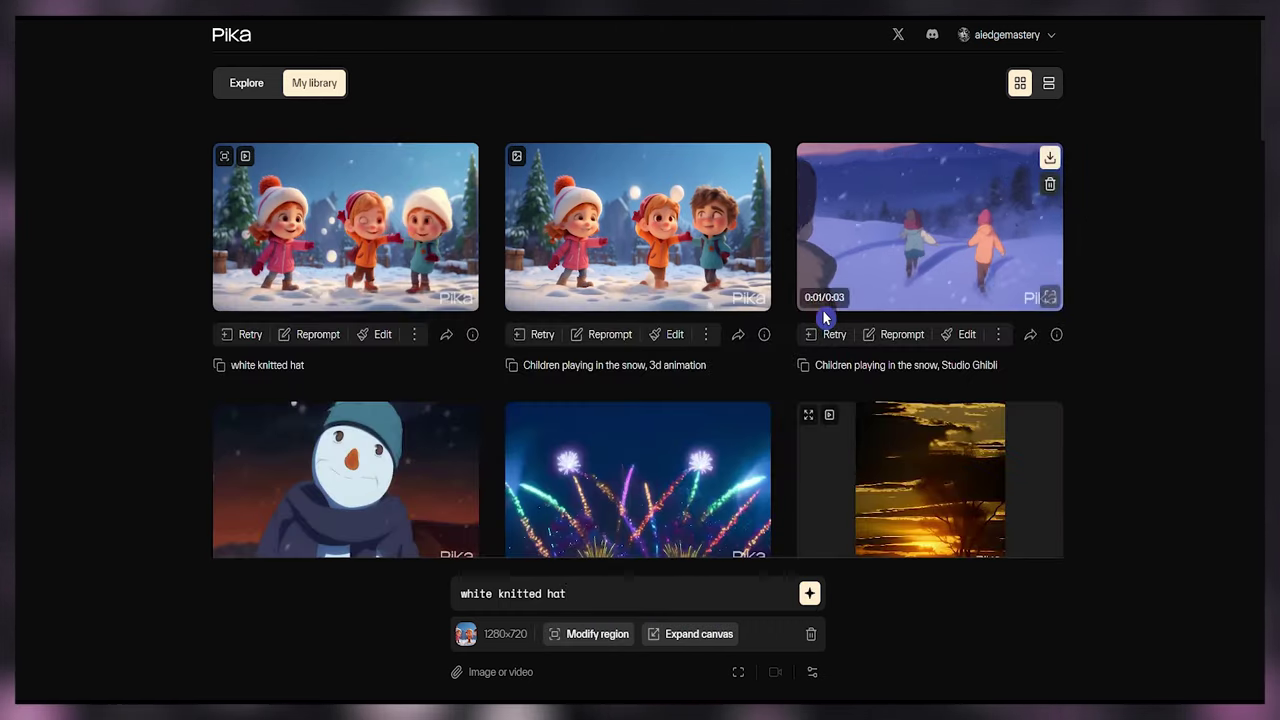
pyautogui.click(467, 302)
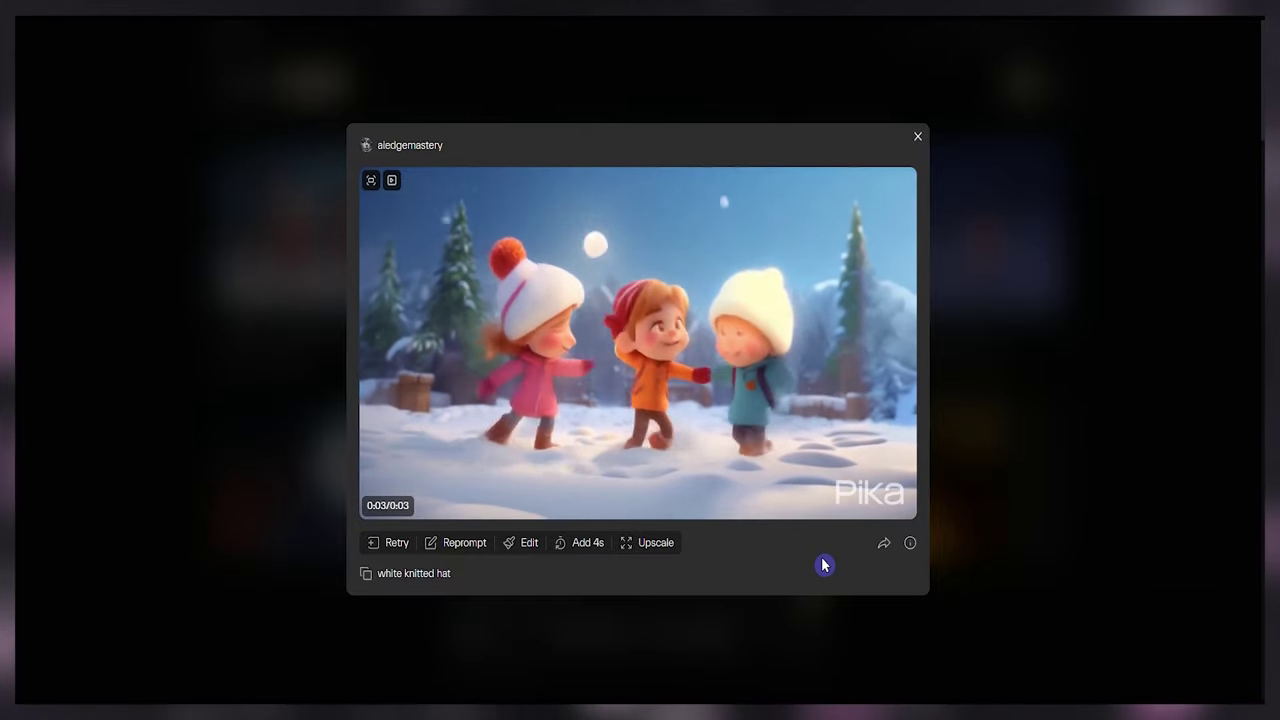
pyautogui.click(707, 113)
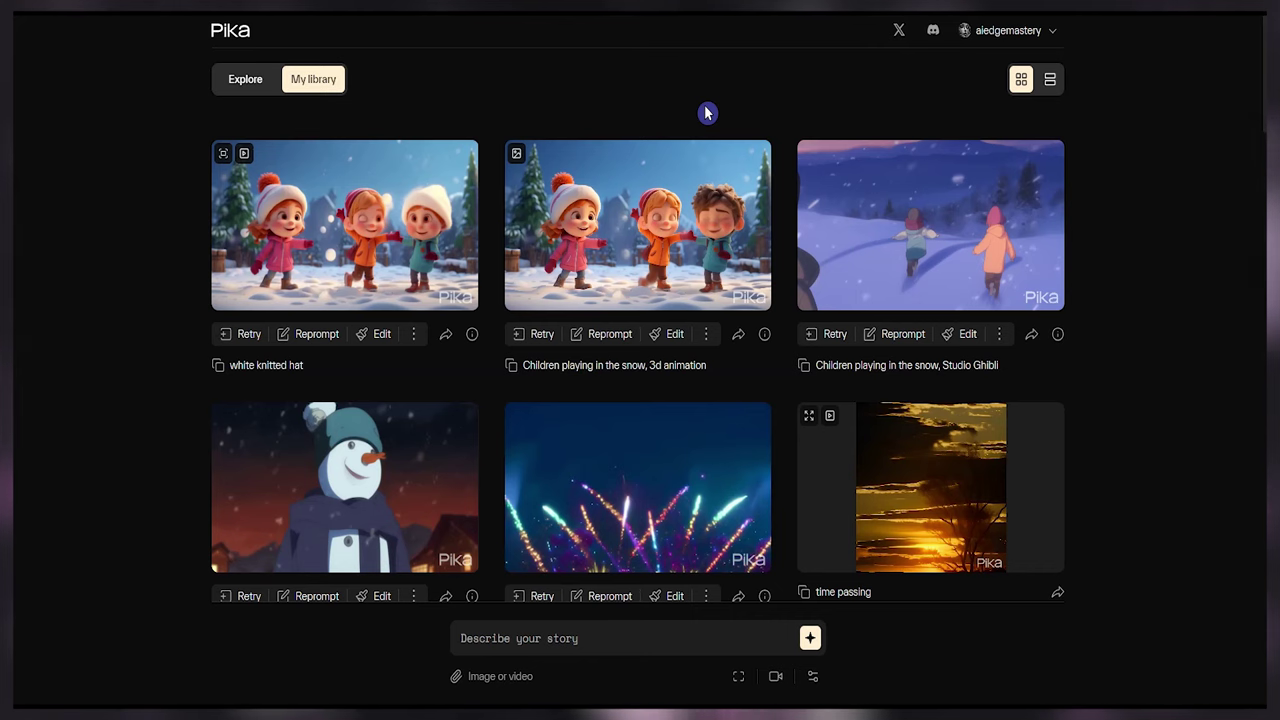
# - Fit the modify-region box around the whole girl on the left of the 3d animation video
pyautogui.click(676, 336)
pyautogui.click(583, 643)
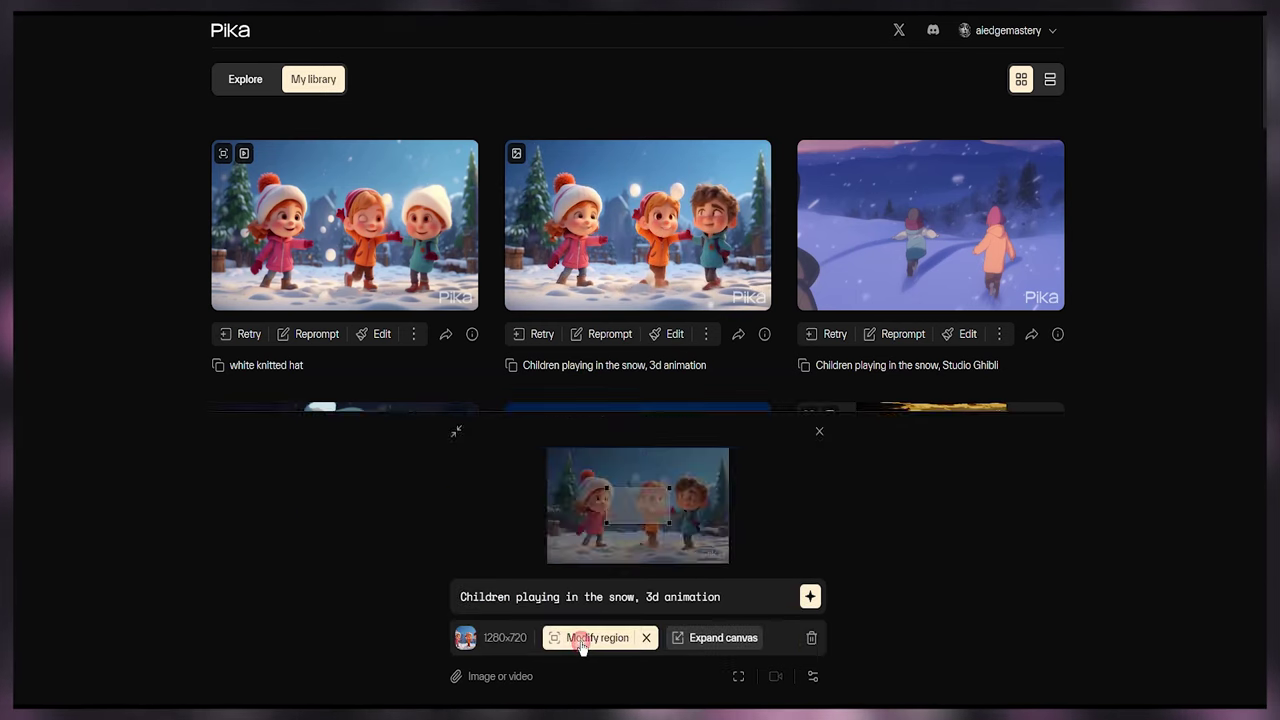
pyautogui.moveTo(573, 409); pyautogui.dragTo(509, 357)
pyautogui.moveTo(704, 481); pyautogui.dragTo(610, 530)
pyautogui.moveTo(509, 530); pyautogui.dragTo(496, 530)
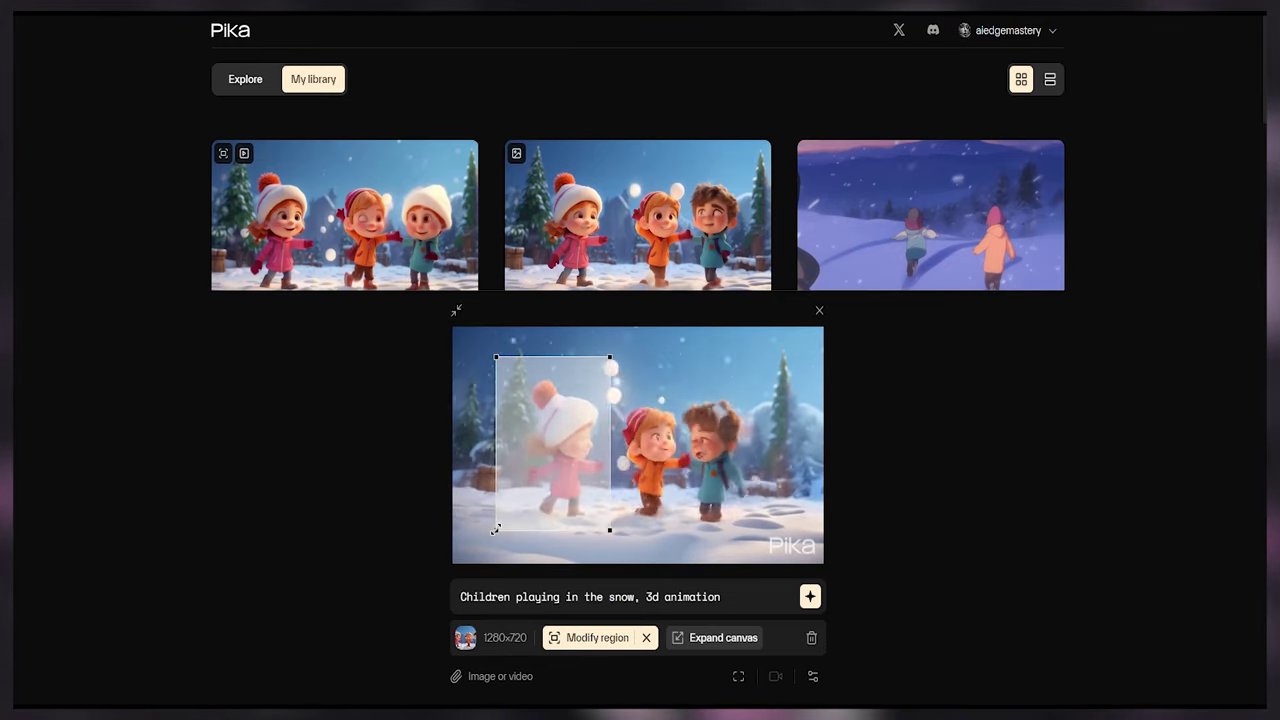
# - Replace the prompt with 'remove kid' and generate the edit
pyautogui.tripleClick(592, 597)
pyautogui.press('BackSpace')
pyautogui.write('remo')
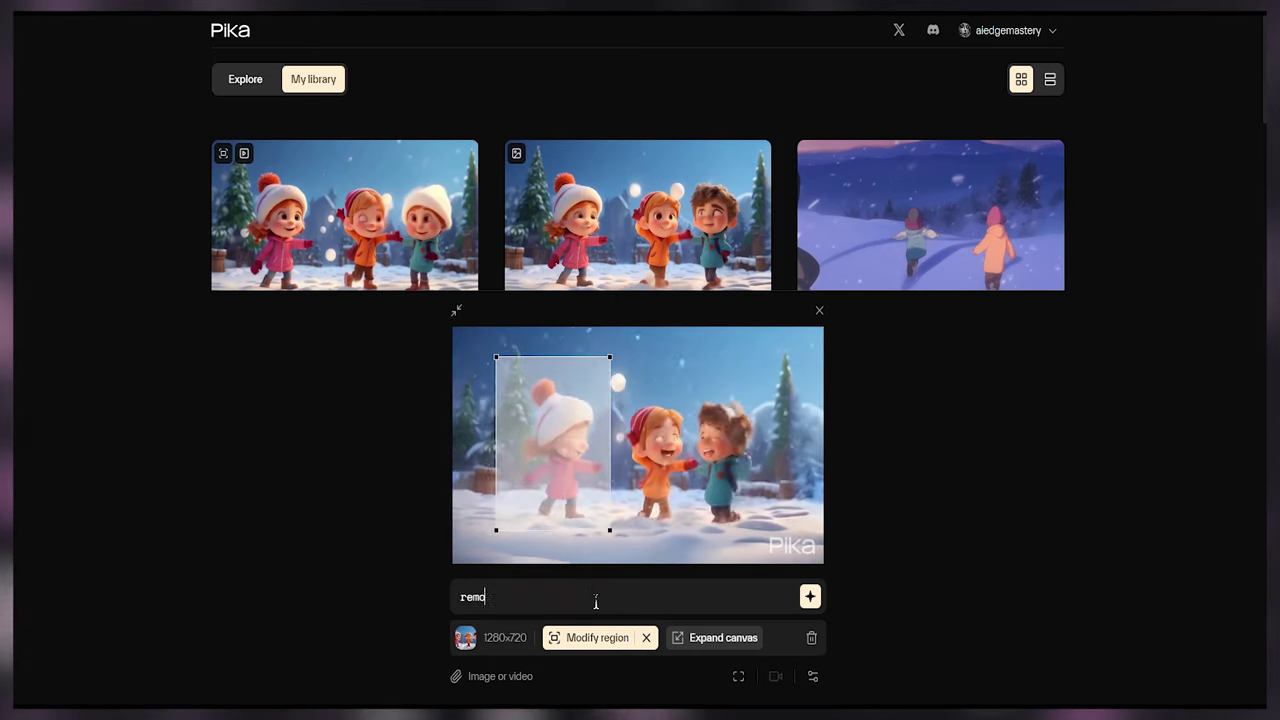
pyautogui.write('ve kid')
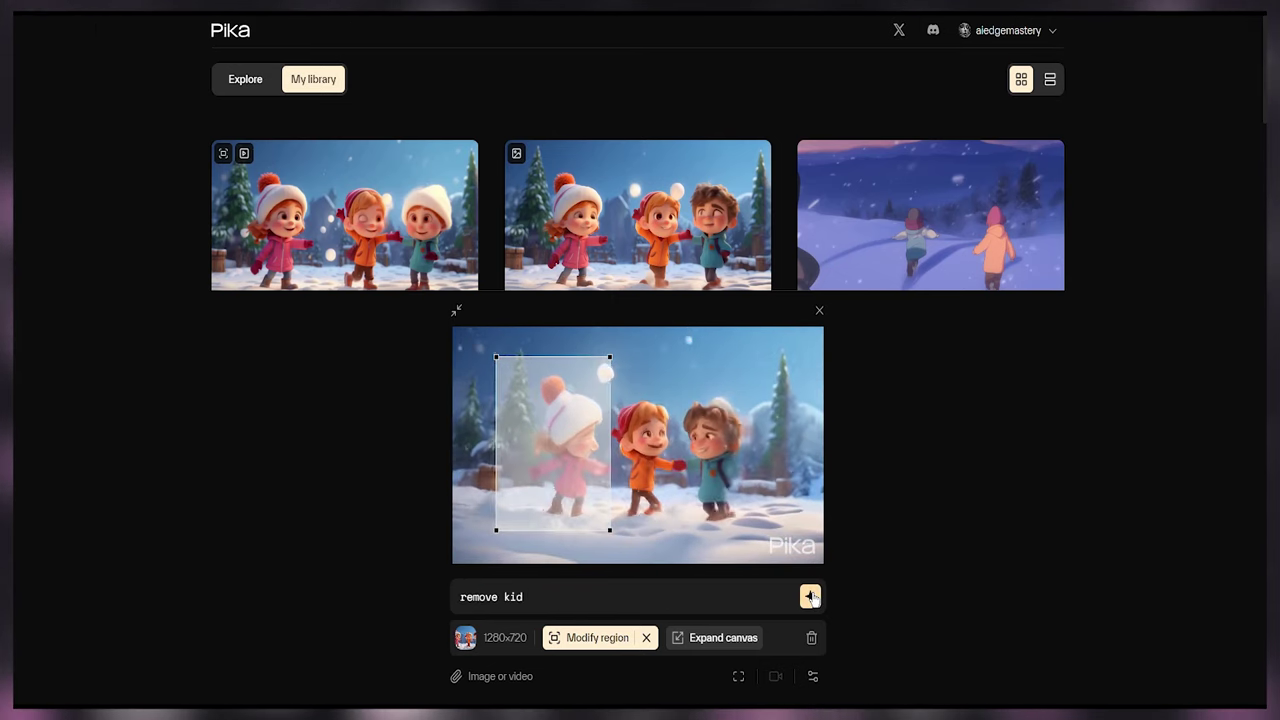
pyautogui.press('Return')
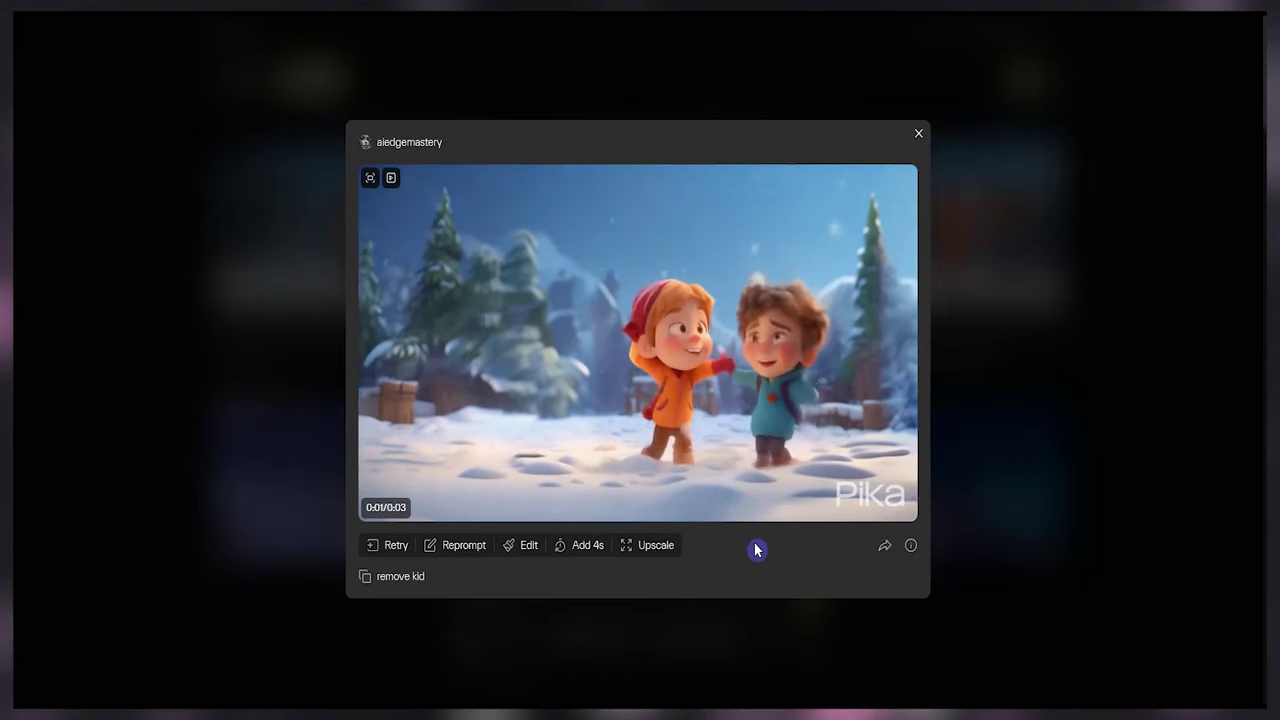
pyautogui.click(960, 345)
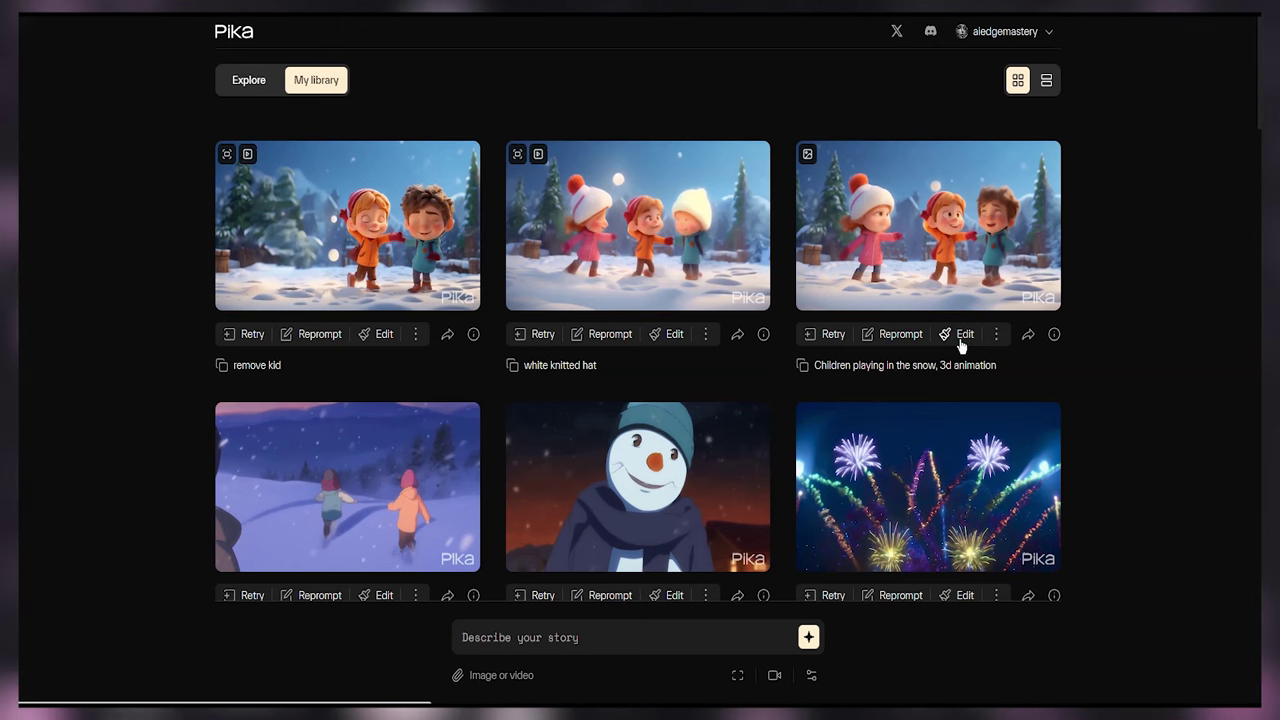
pyautogui.click(960, 343)
# - Expand the original snow-scene video's canvas to 9:16, generate it, and open the new clip
pyautogui.click(688, 640)
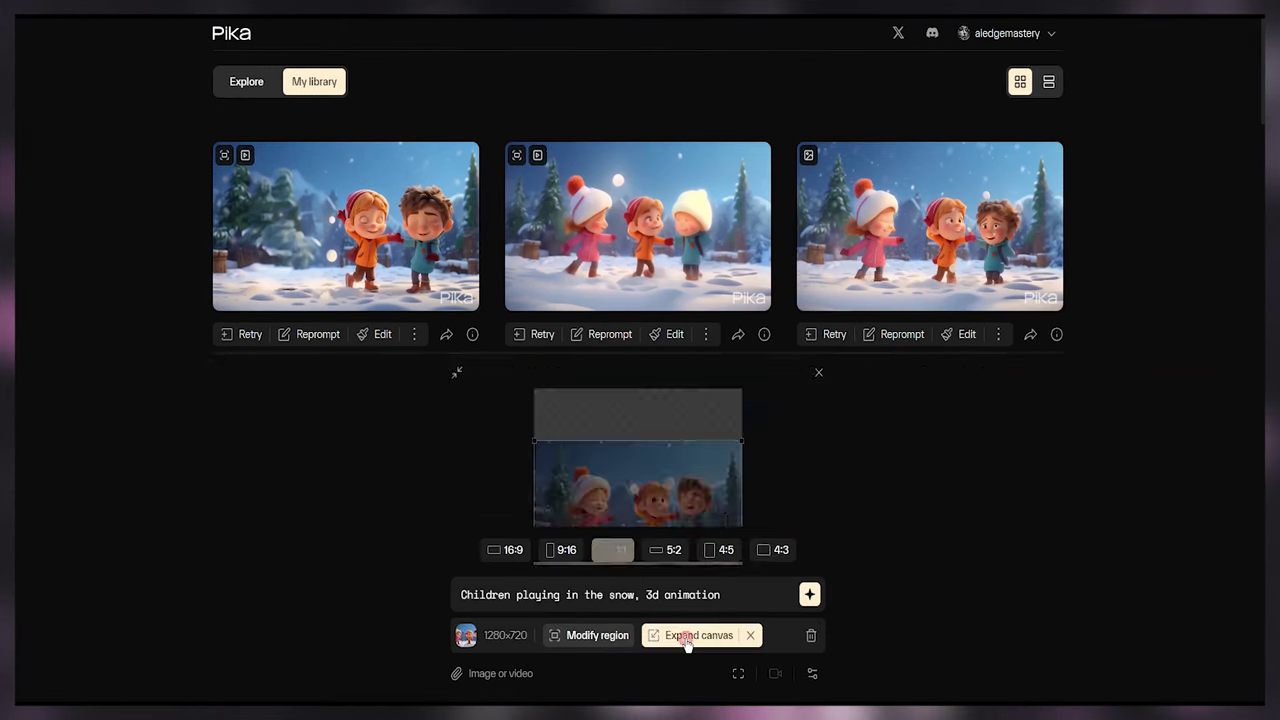
pyautogui.click(561, 552)
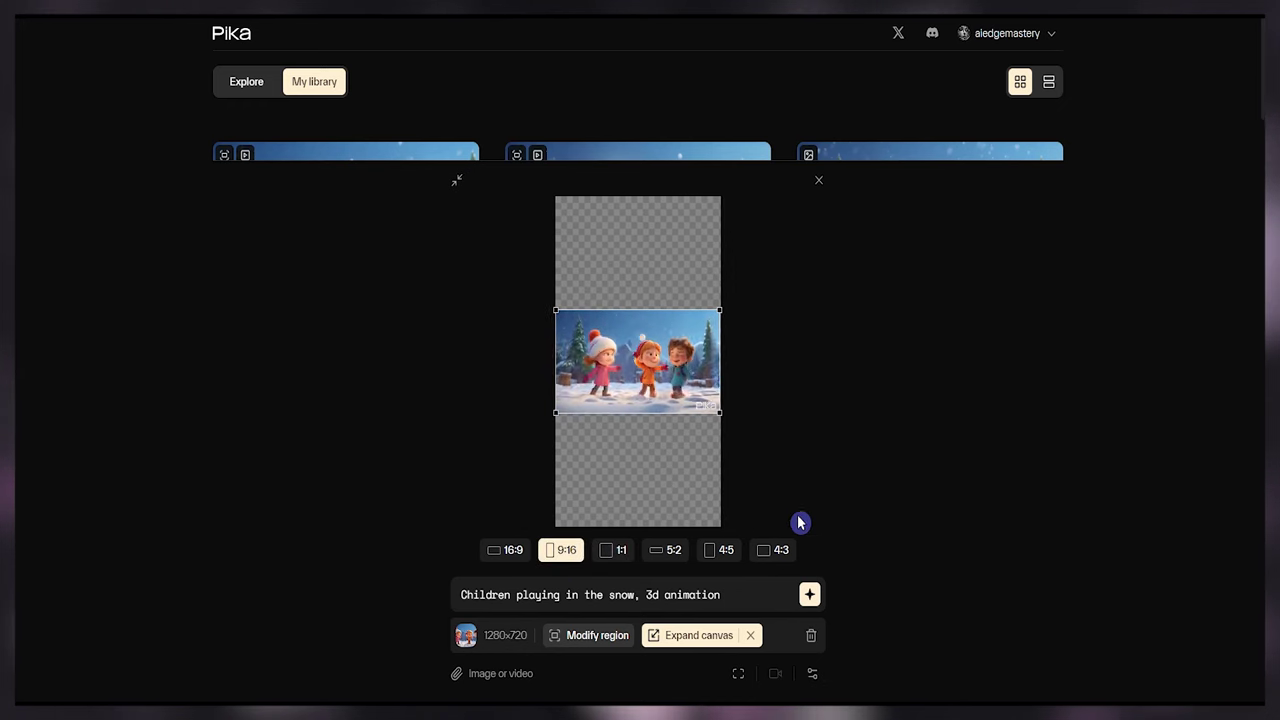
pyautogui.click(809, 596)
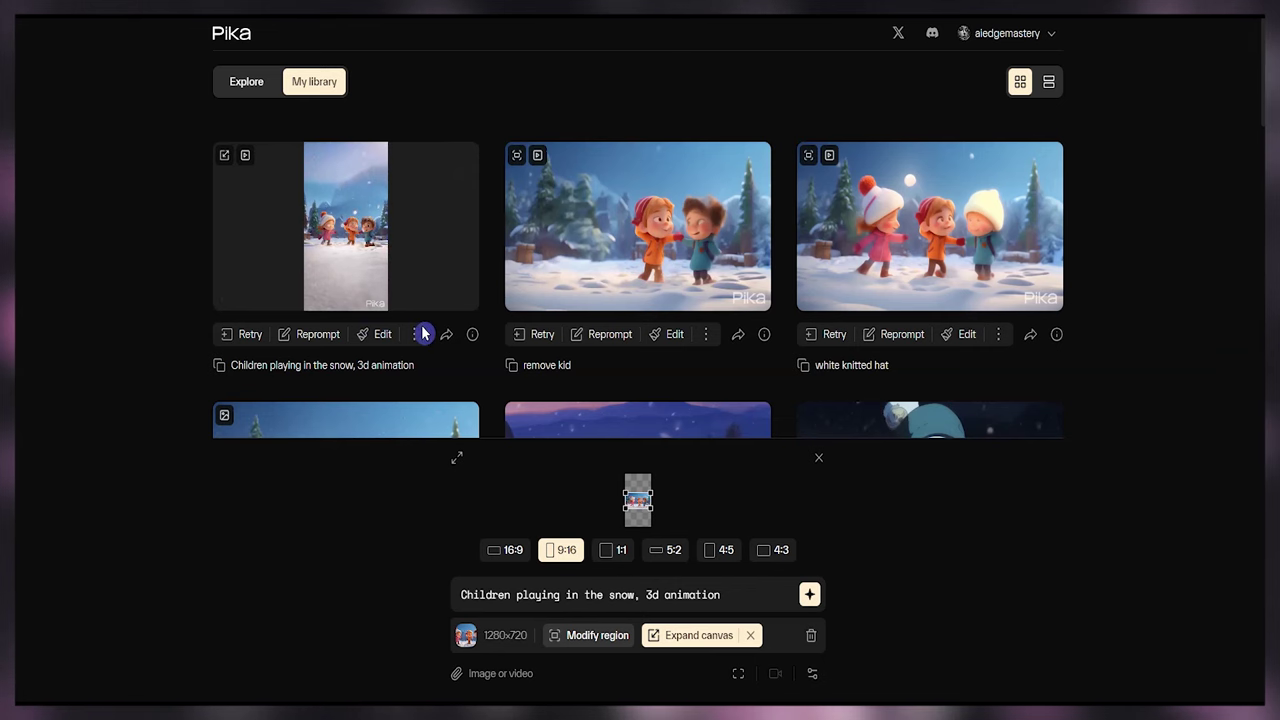
pyautogui.click(467, 298)
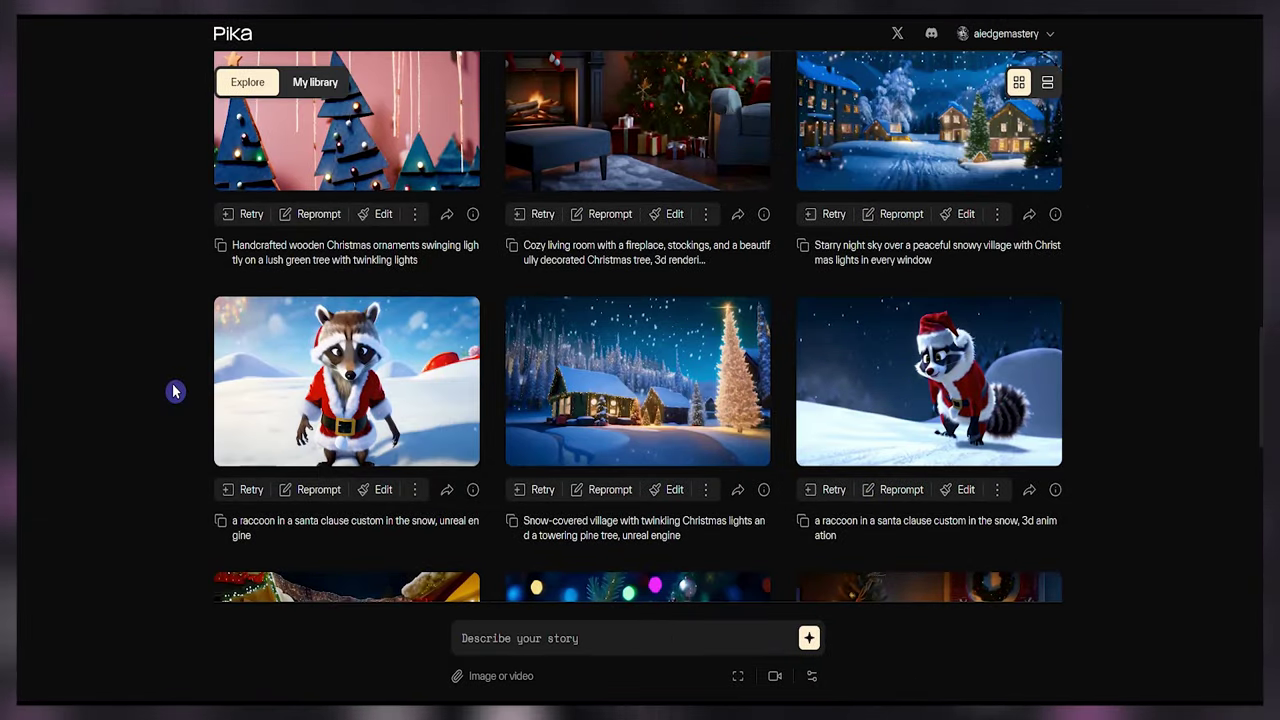
# - Reuse the raccoon Santa video's prompt with that video attached, adding the '3d animation' style
pyautogui.click(467, 456)
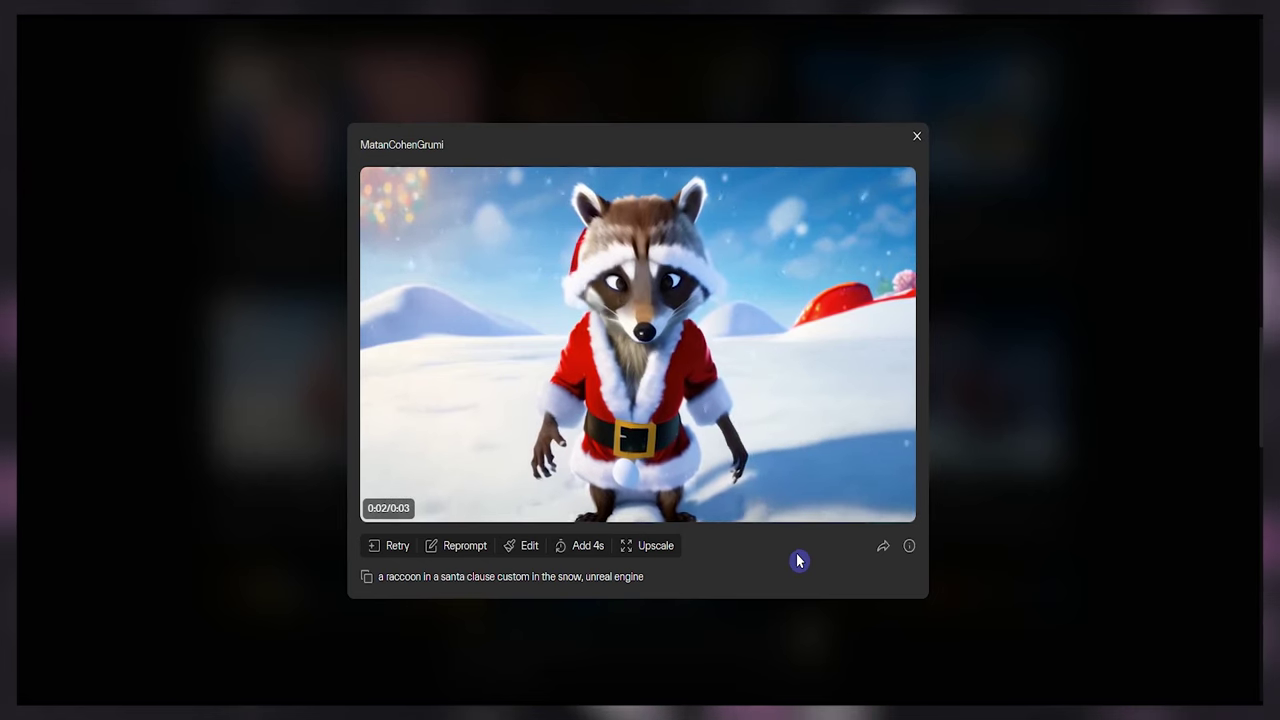
pyautogui.click(917, 136)
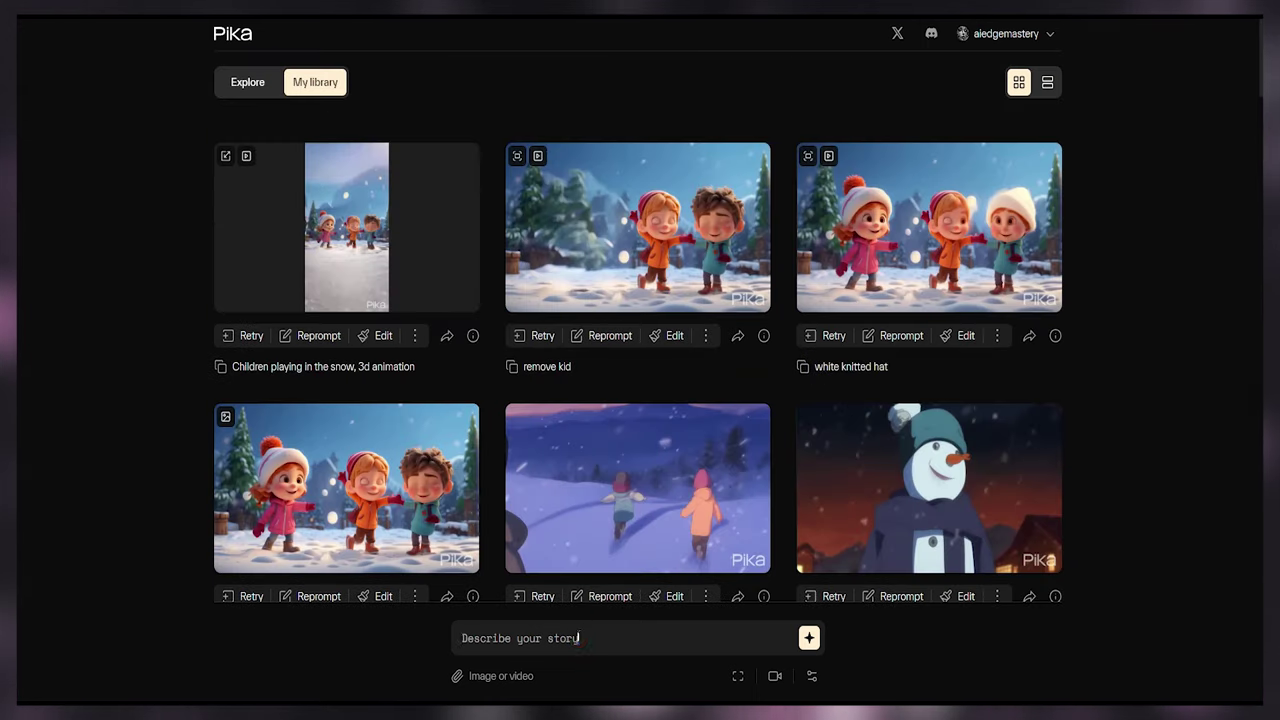
pyautogui.click(578, 638)
pyautogui.write('a raccoon in a santa clause custom in the snow, unreal engine')
pyautogui.click(515, 678)
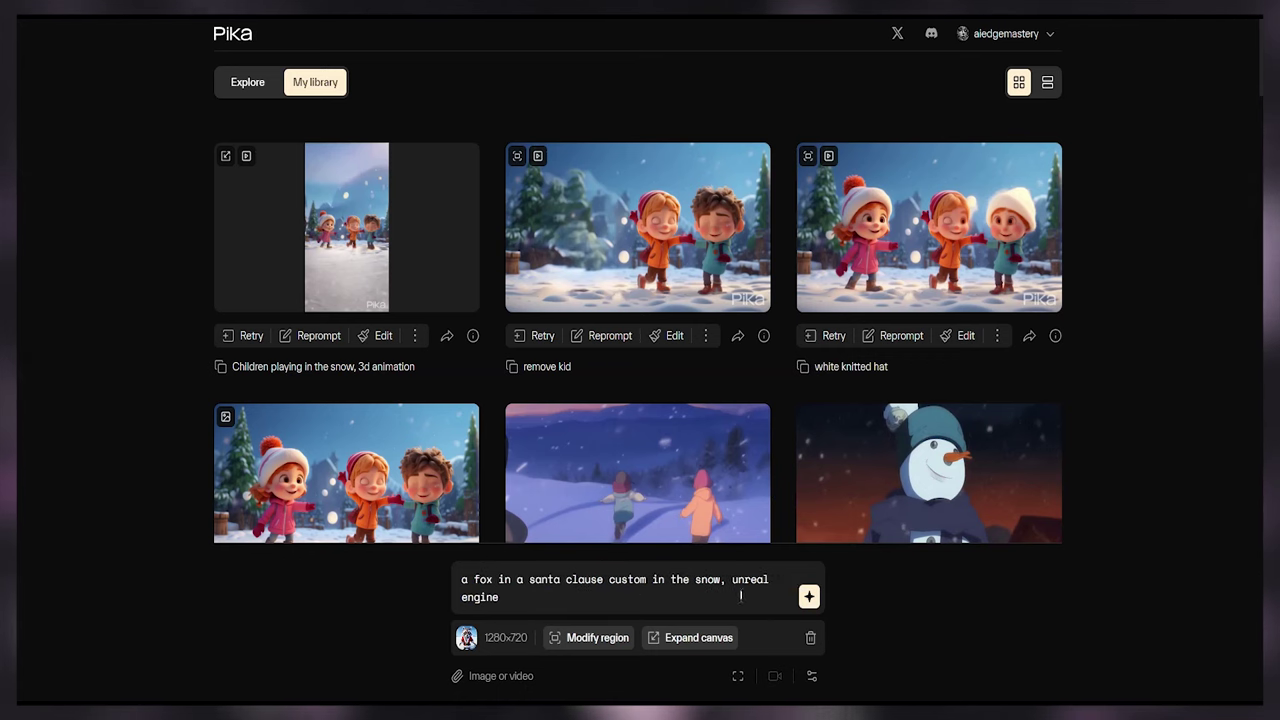
pyautogui.write('3d animation')
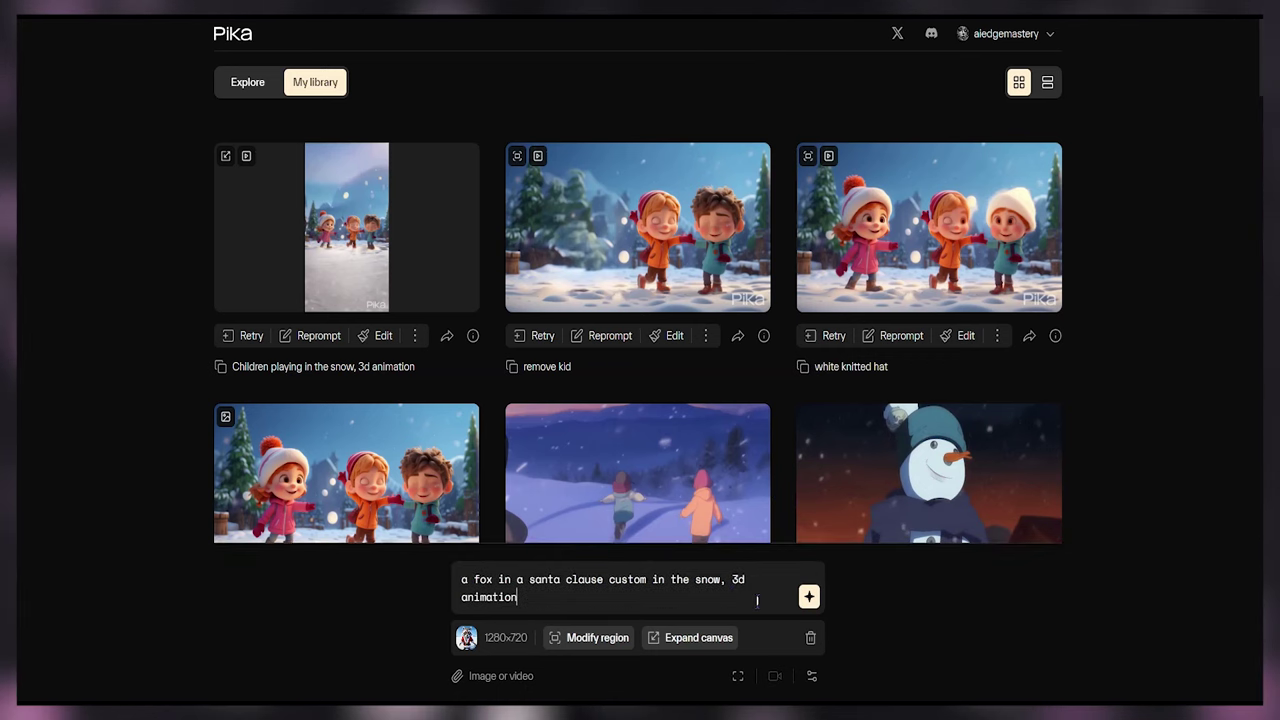
# - Stretch the modify-region box over the raccoon, generate the fox edit, and open the result
pyautogui.click(597, 638)
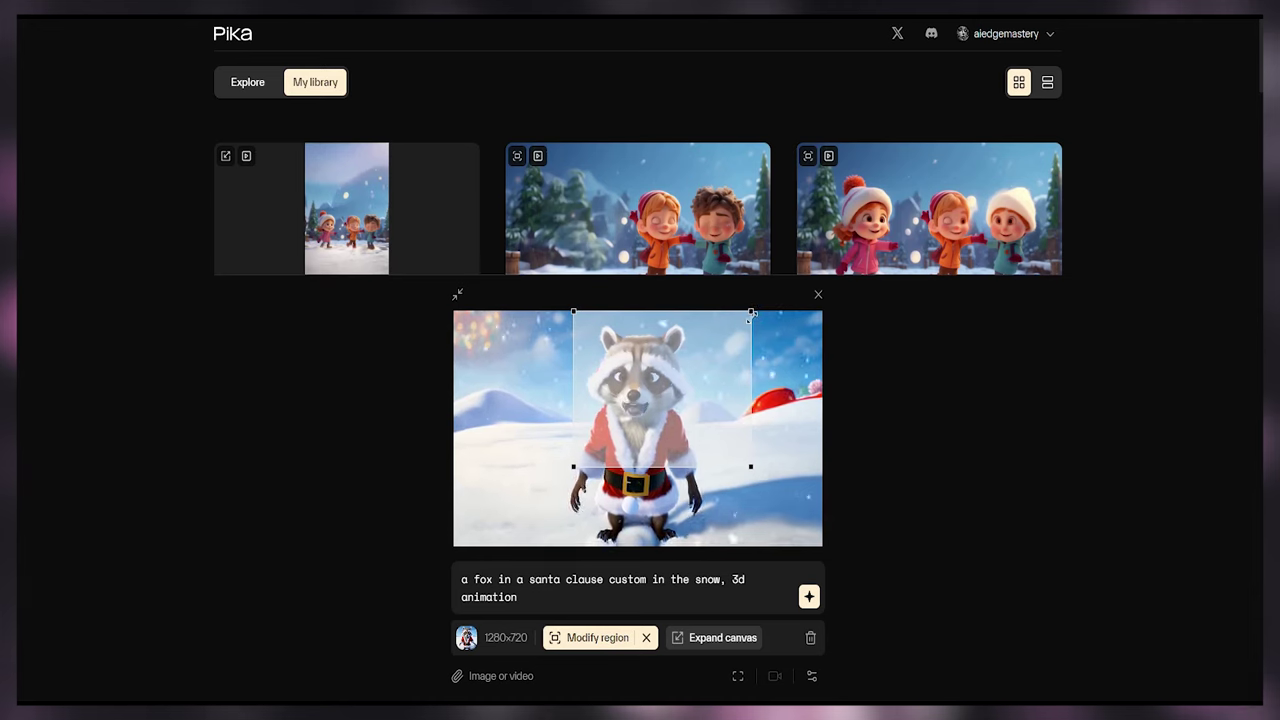
pyautogui.moveTo(743, 466); pyautogui.dragTo(826, 549)
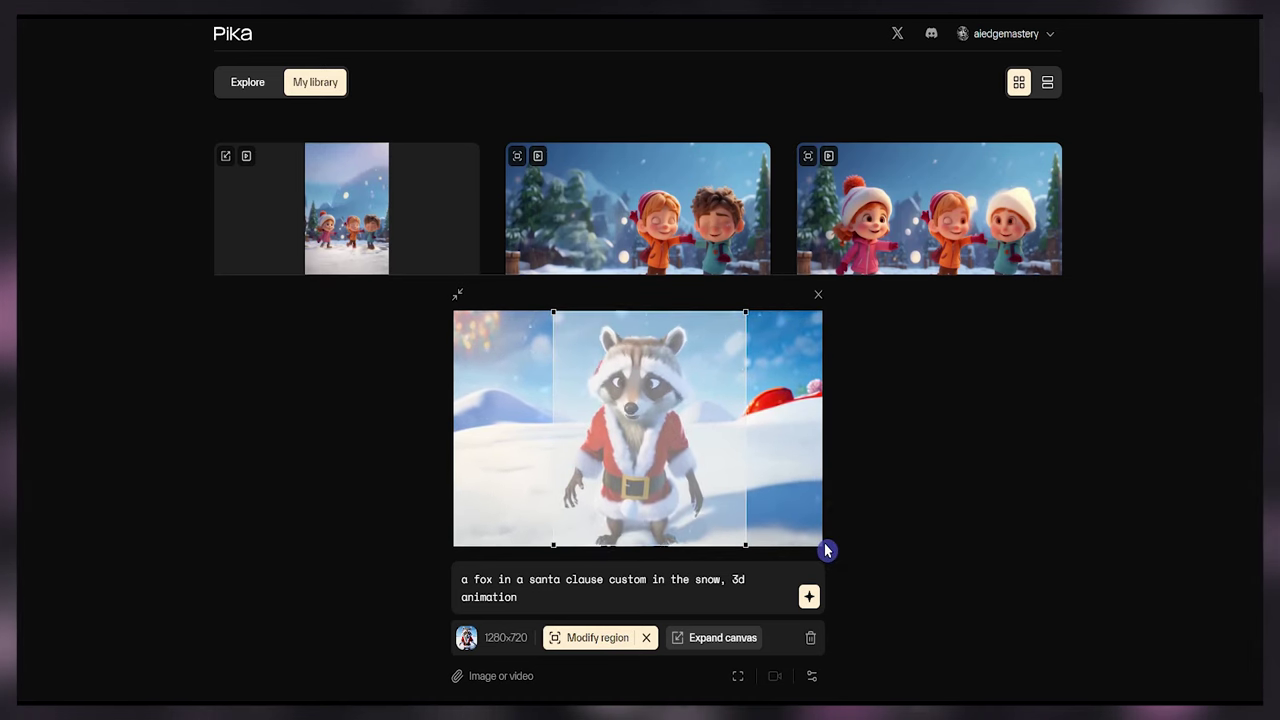
pyautogui.click(809, 595)
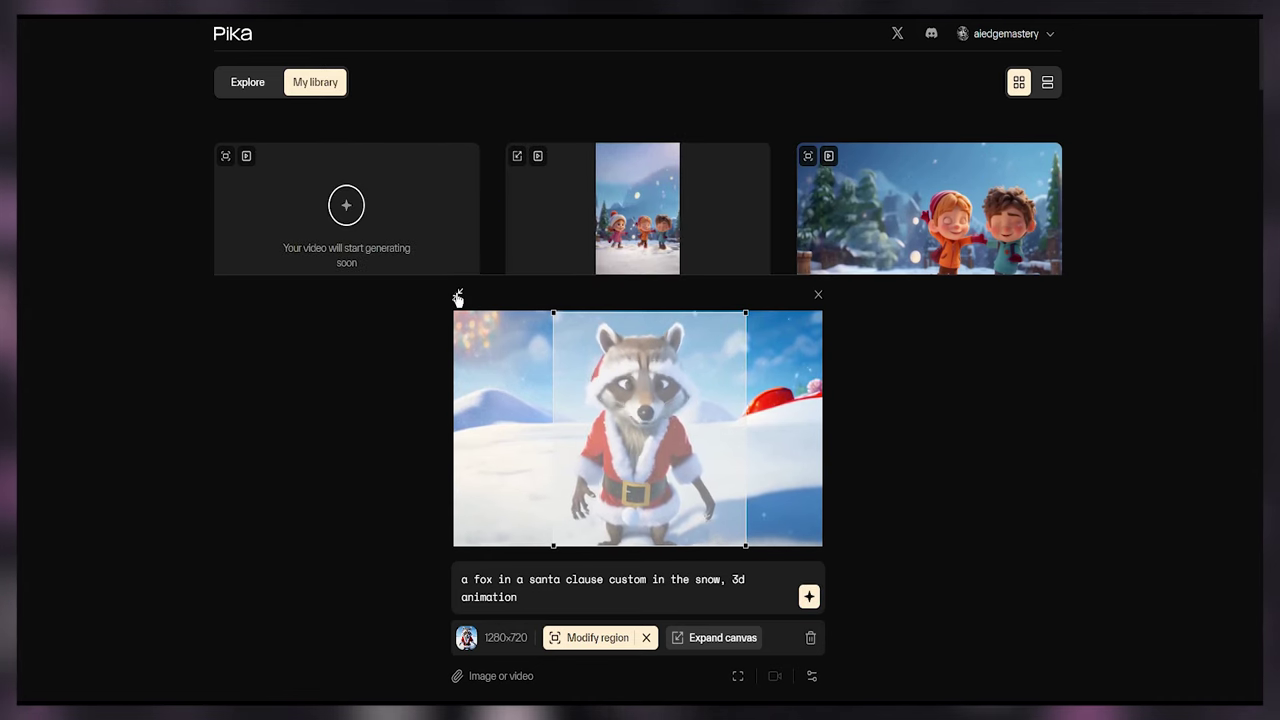
pyautogui.click(458, 296)
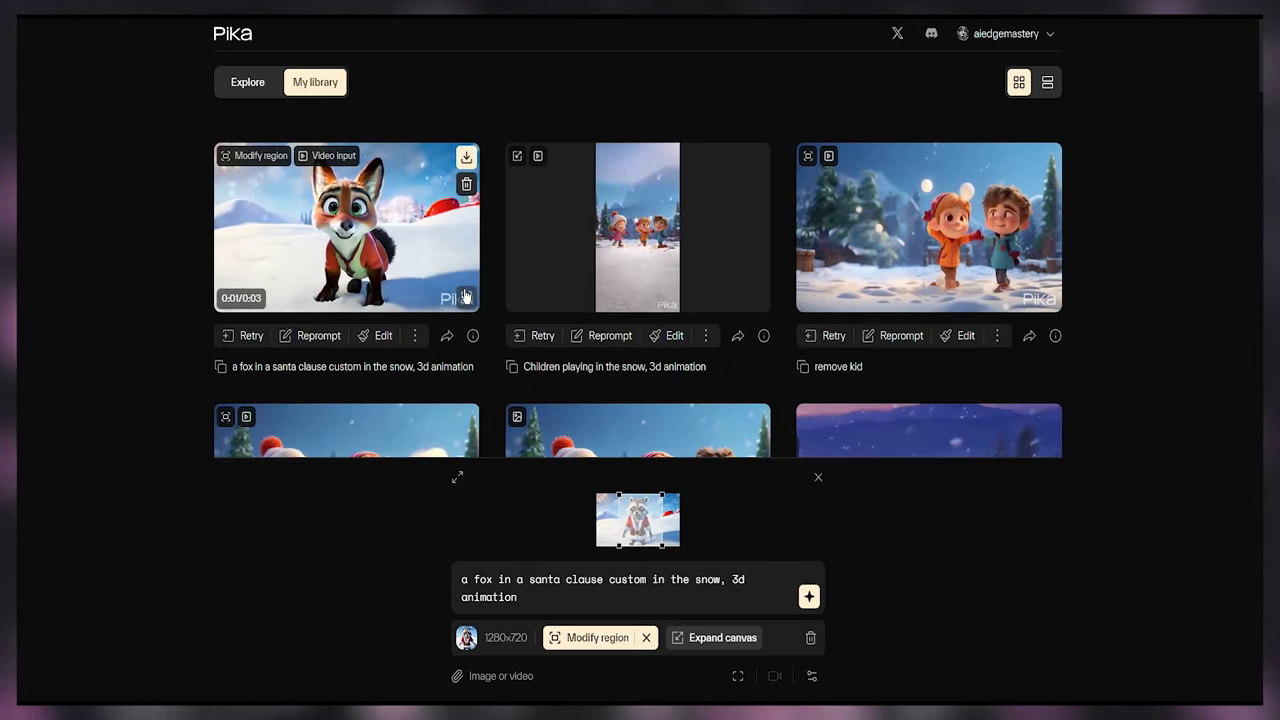
pyautogui.click(465, 296)
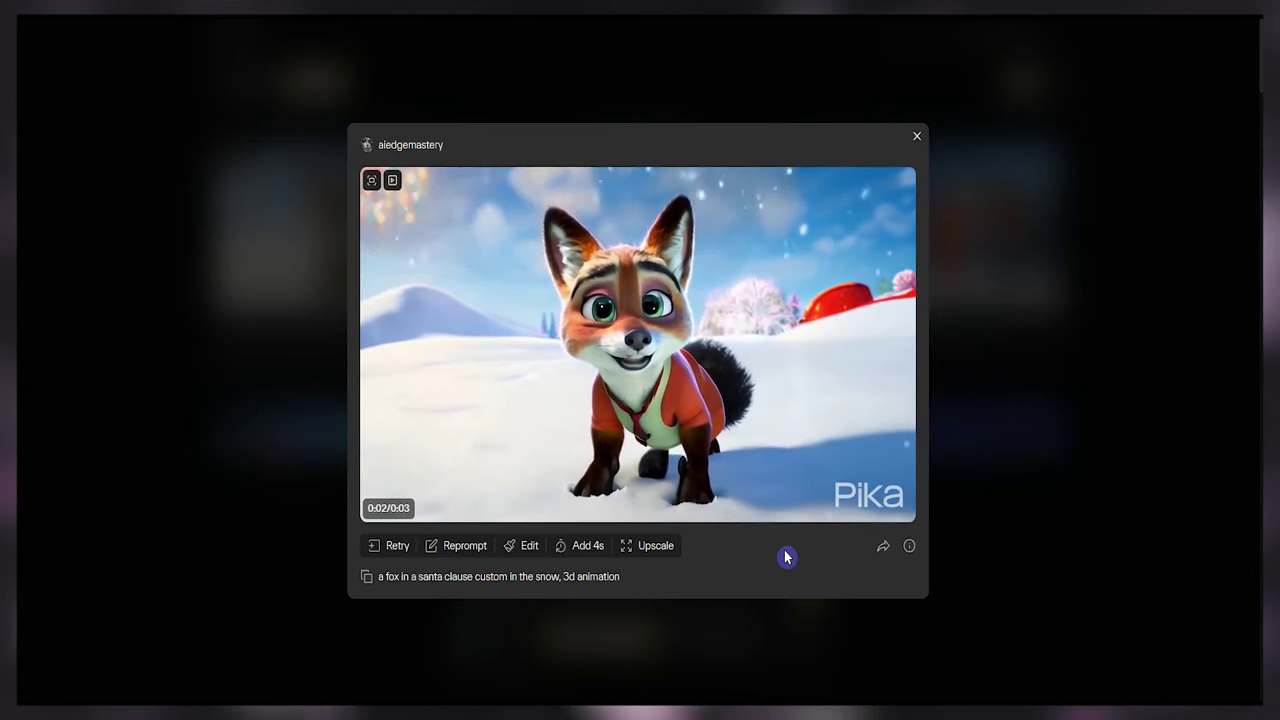
pyautogui.moveTo(812, 464)
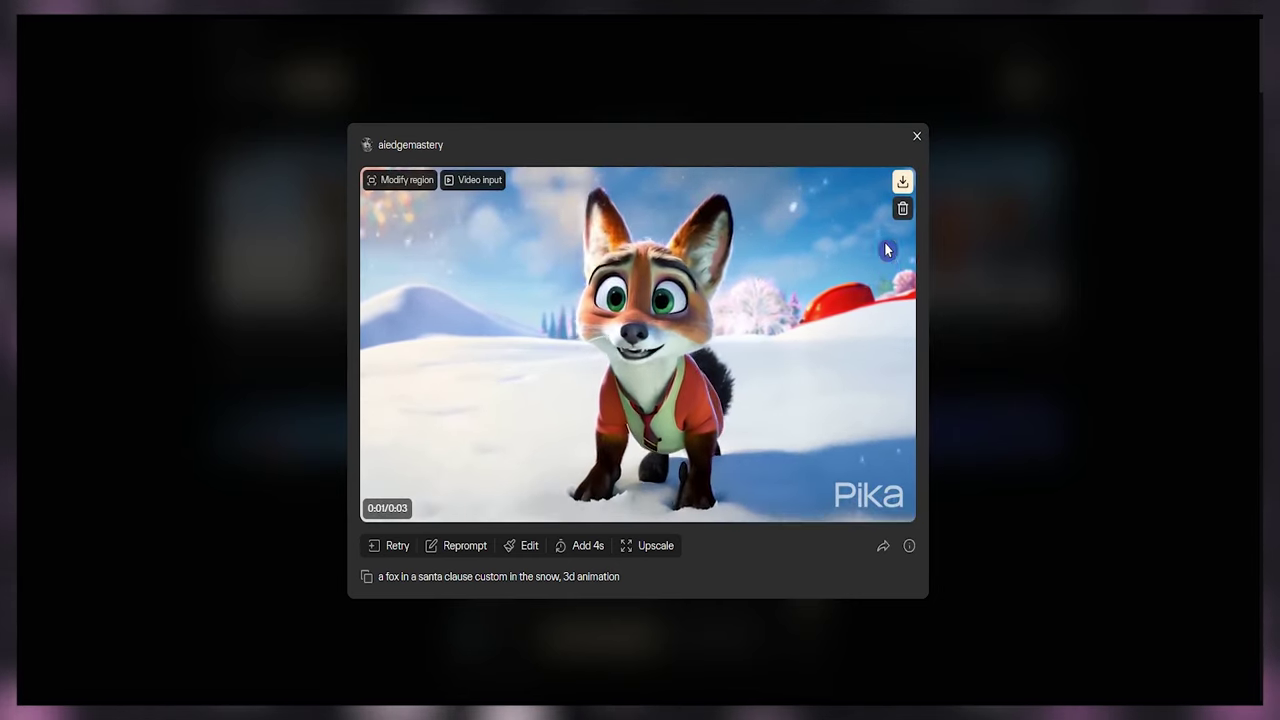